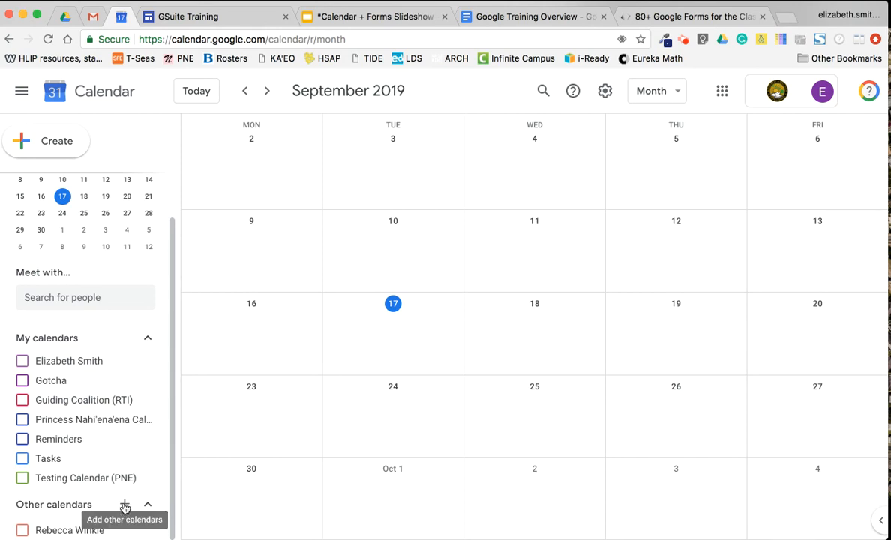
Choose Create new calendar from the + menu beside Other calendars
click(124, 504)
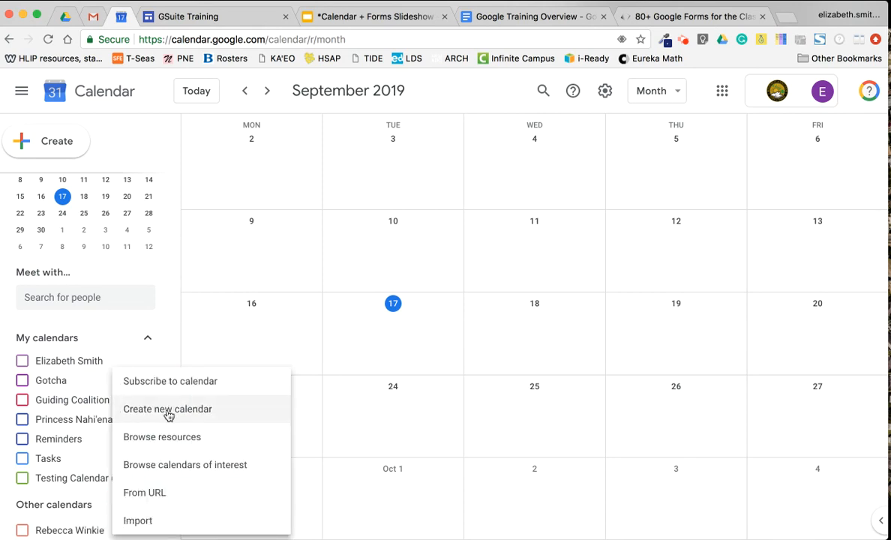
click(201, 414)
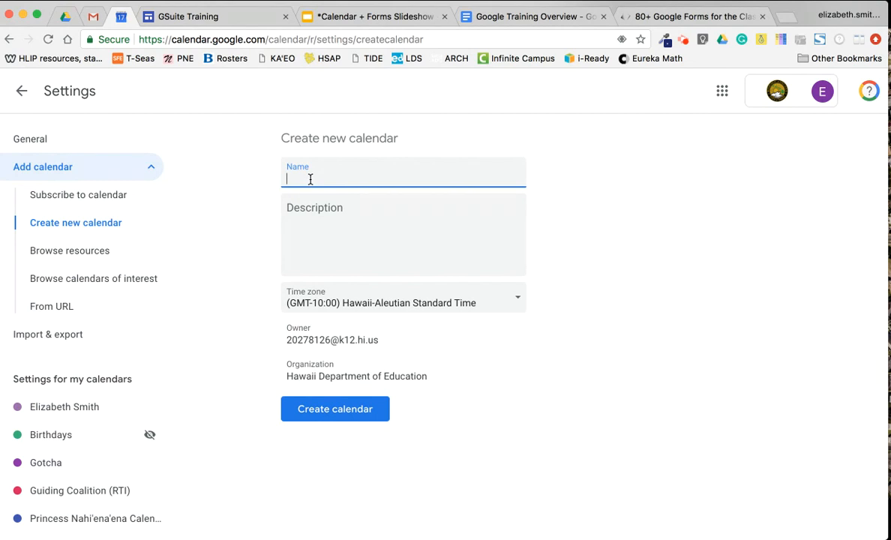
Create a calendar named 'Student Birthdays' and return to the September 2019 month view
text(Student Birthdays)
click(341, 209)
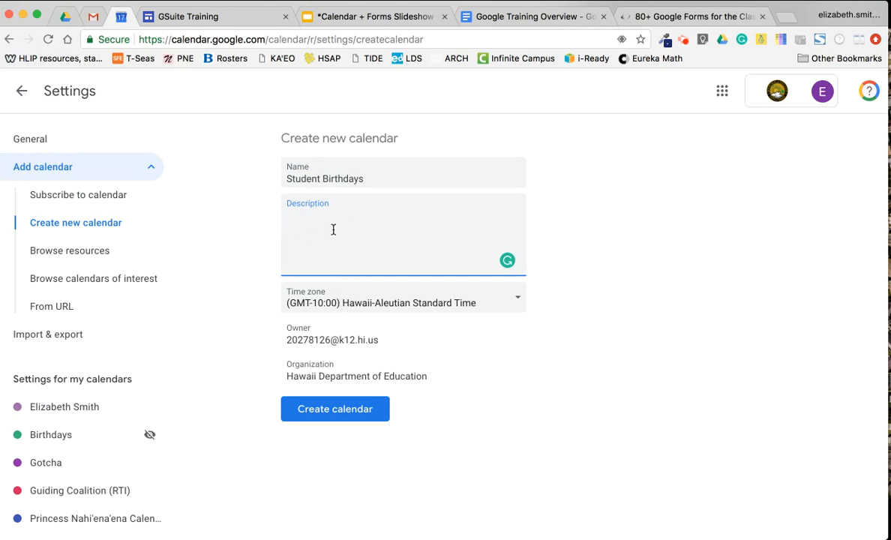
click(343, 414)
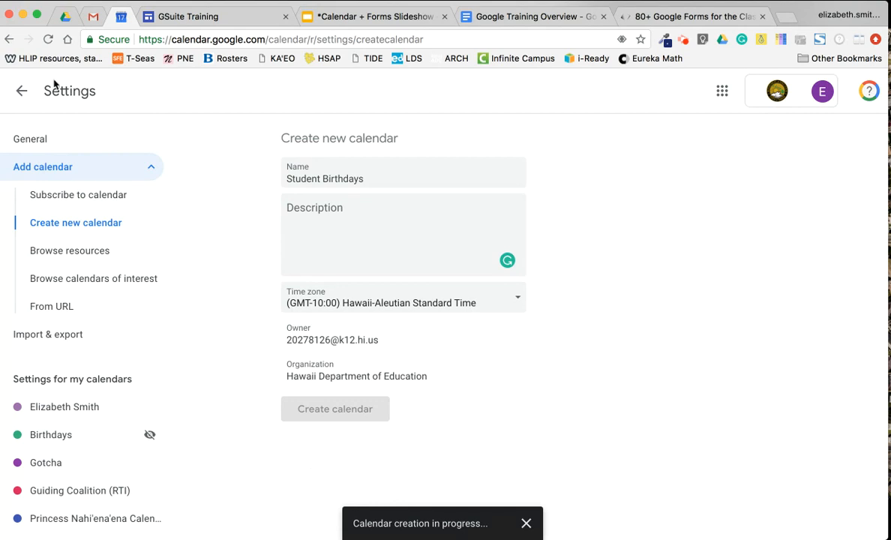
click(23, 92)
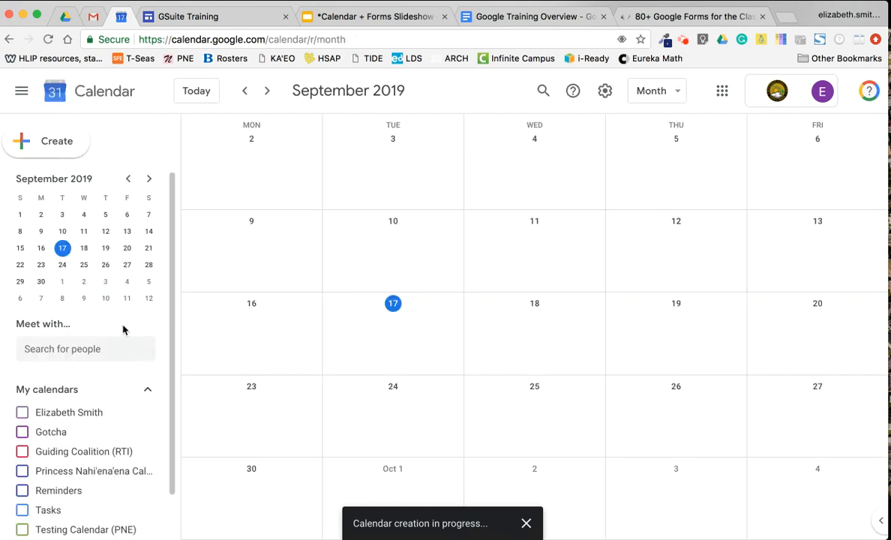
Give the Student Birthdays calendar the yellow Banana colour
scroll(128, 351, down, 1)
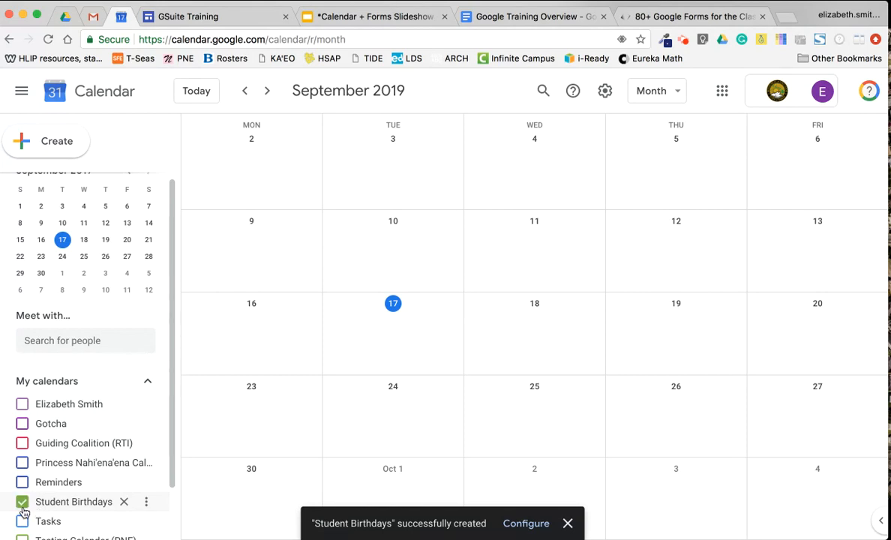
click(146, 502)
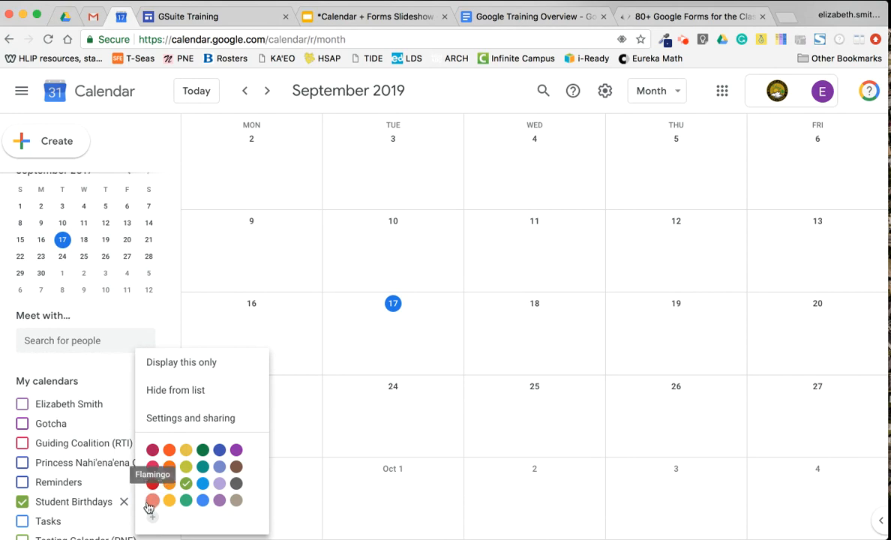
click(168, 503)
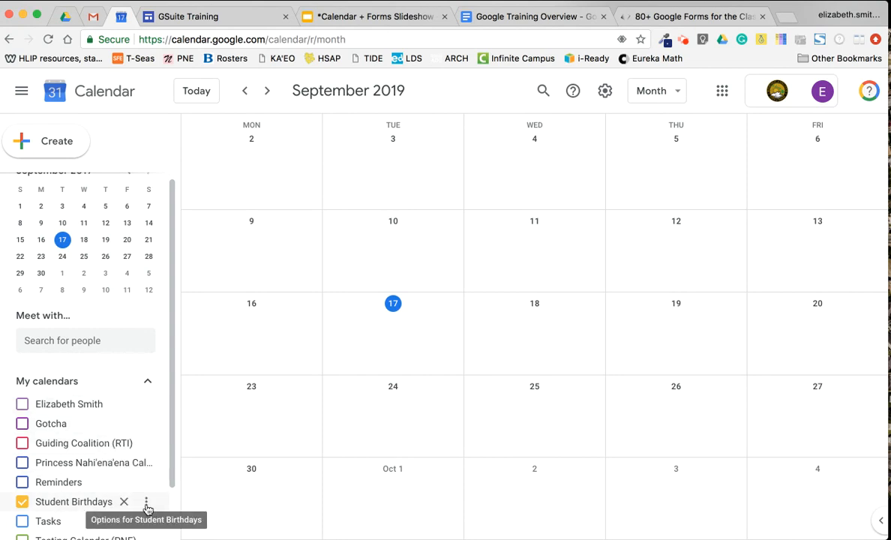
click(146, 505)
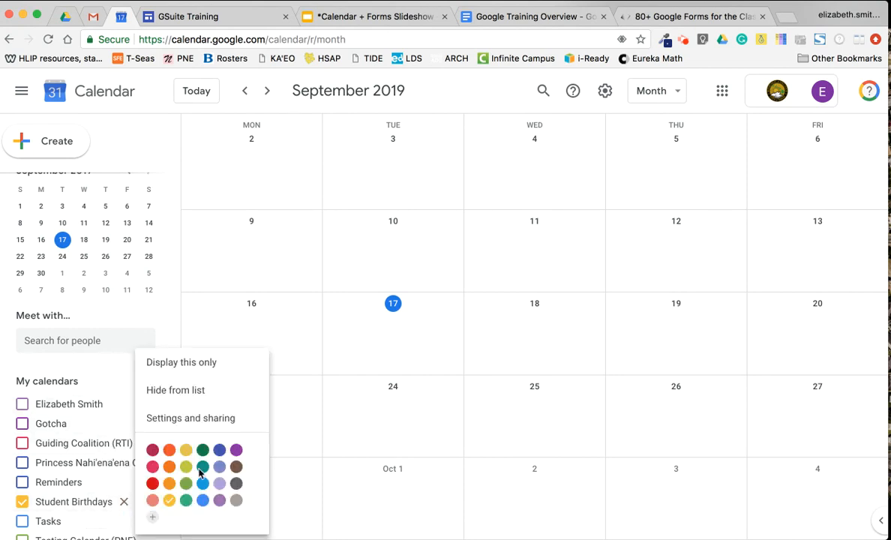
Open Settings and sharing for Student Birthdays and scroll to Access permissions
click(197, 421)
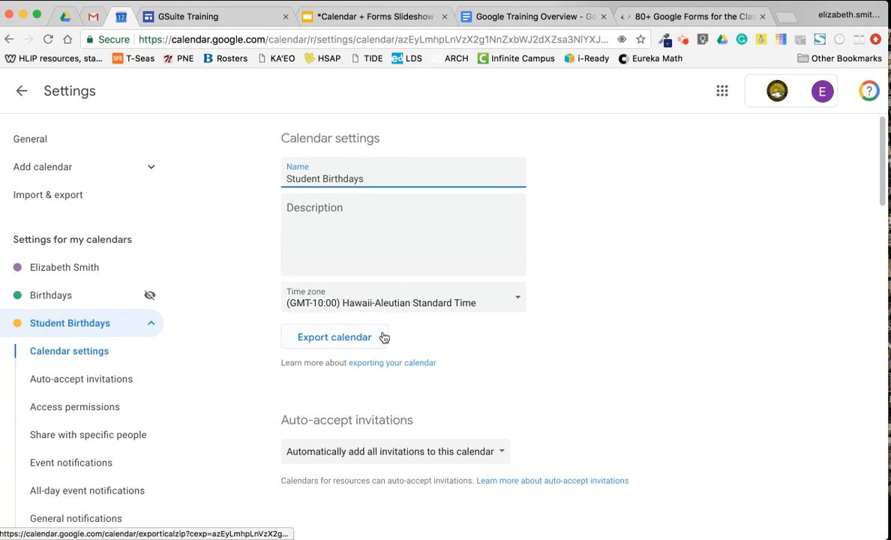
scroll(517, 325, down, 1)
scroll(516, 326, down, 5)
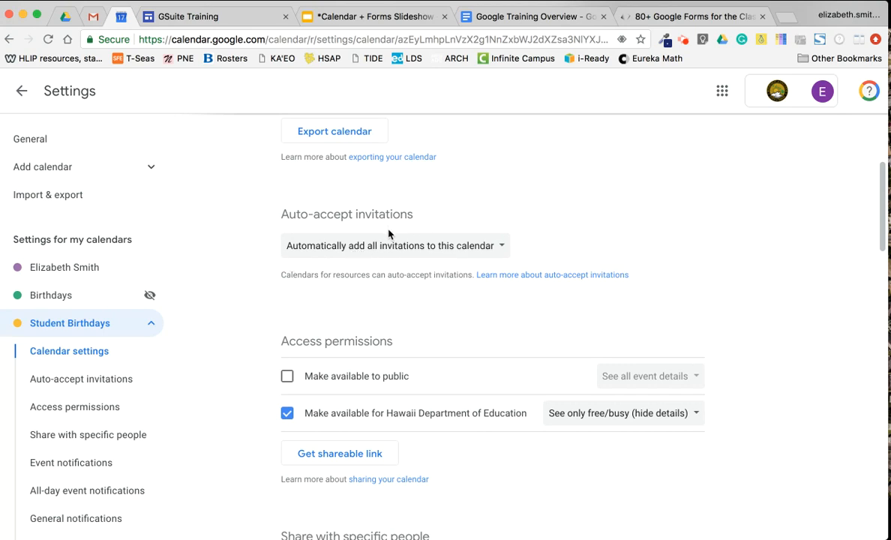
scroll(386, 273, down, 2)
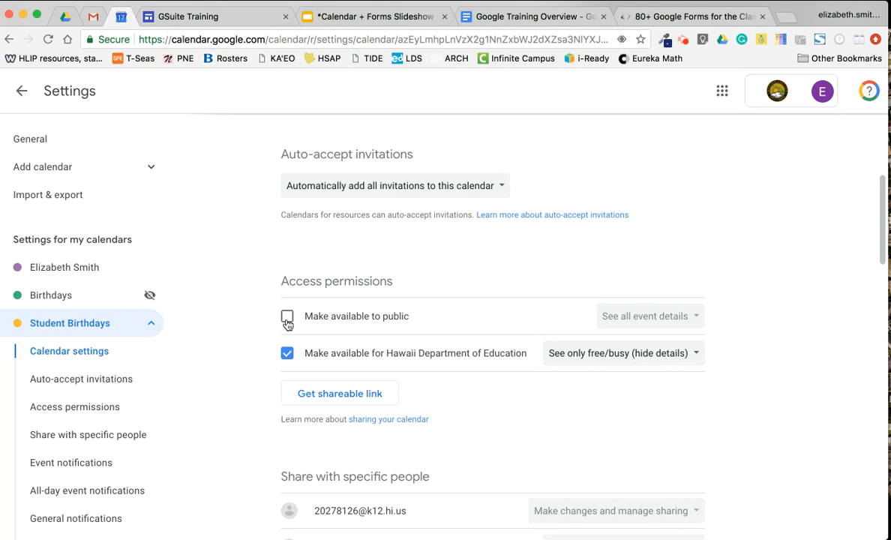
Uncheck Department of Education access and make the calendar public, showing only free/busy
click(288, 354)
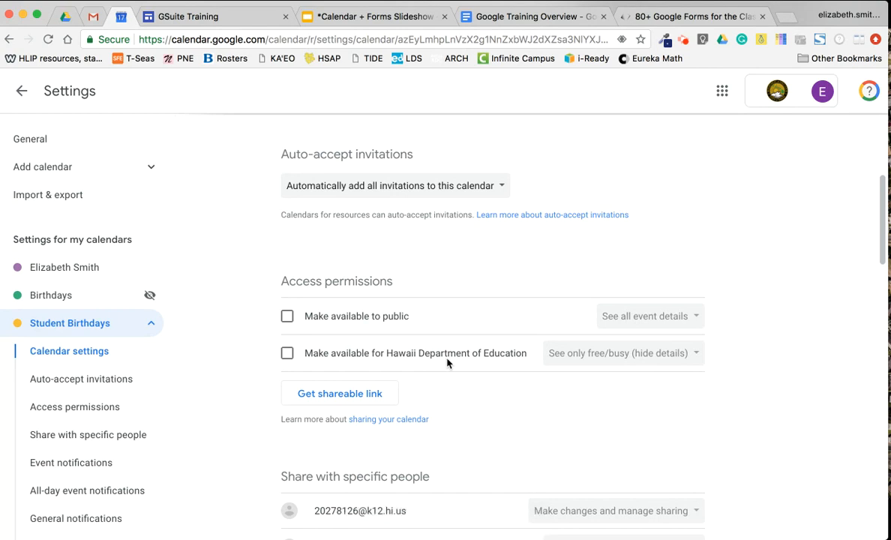
click(288, 318)
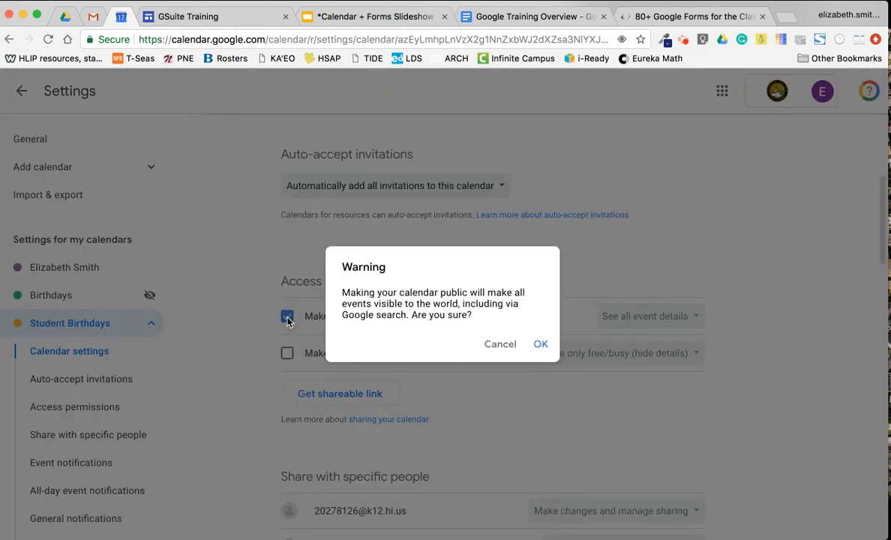
click(539, 344)
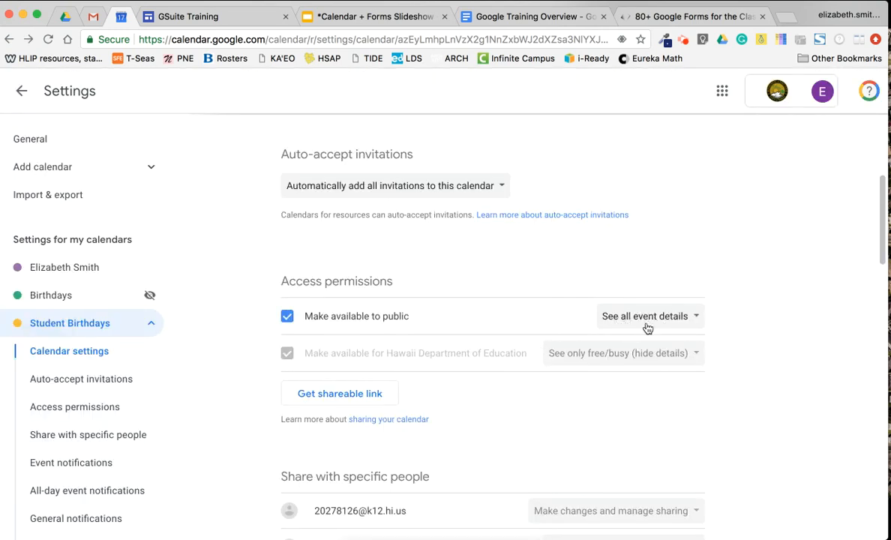
click(689, 321)
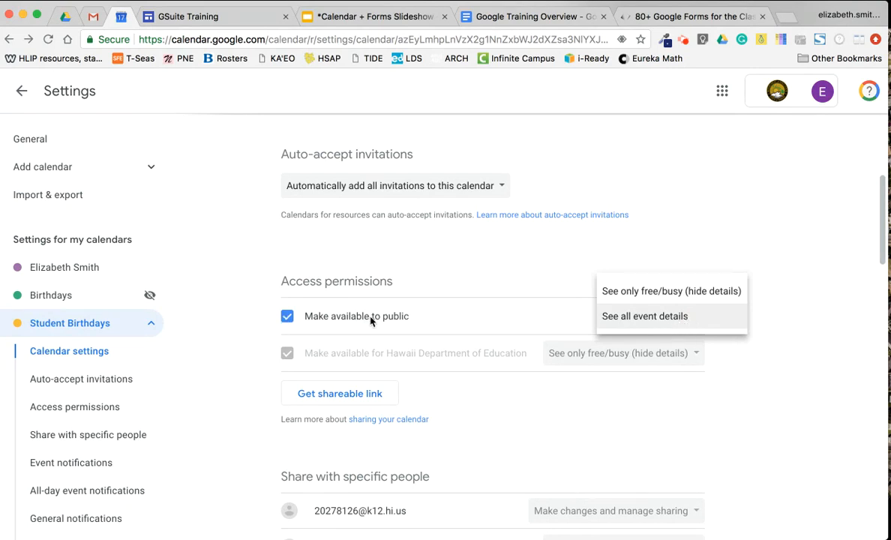
click(641, 300)
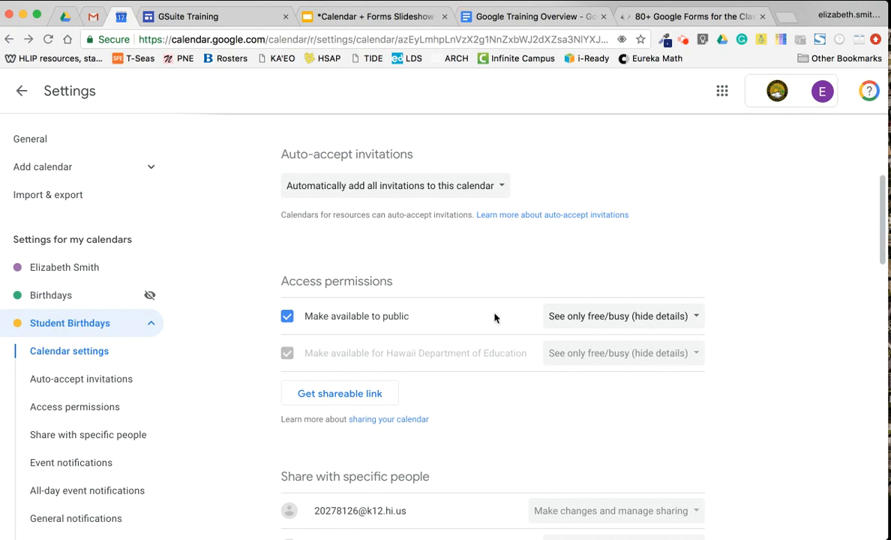
Turn public availability back off and uncheck Department of Education access
click(288, 318)
click(288, 358)
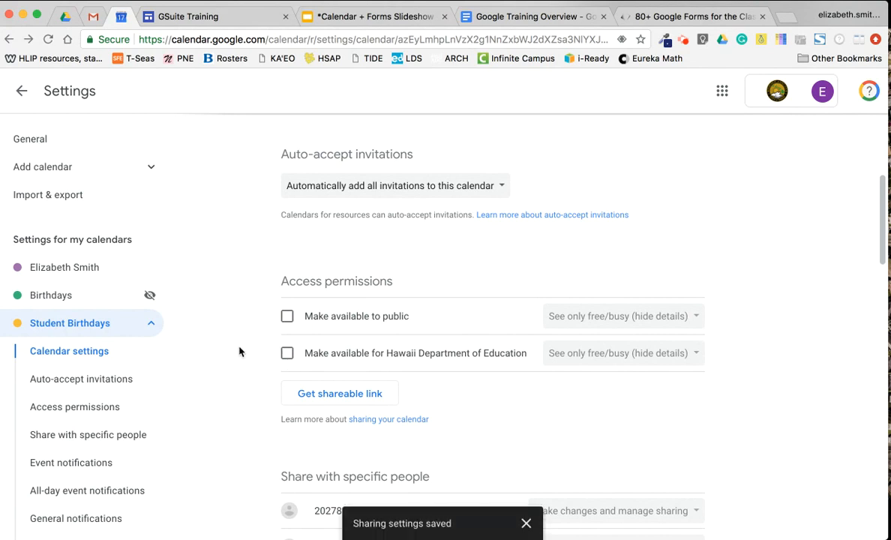
scroll(239, 351, down, 2)
scroll(306, 282, down, 4)
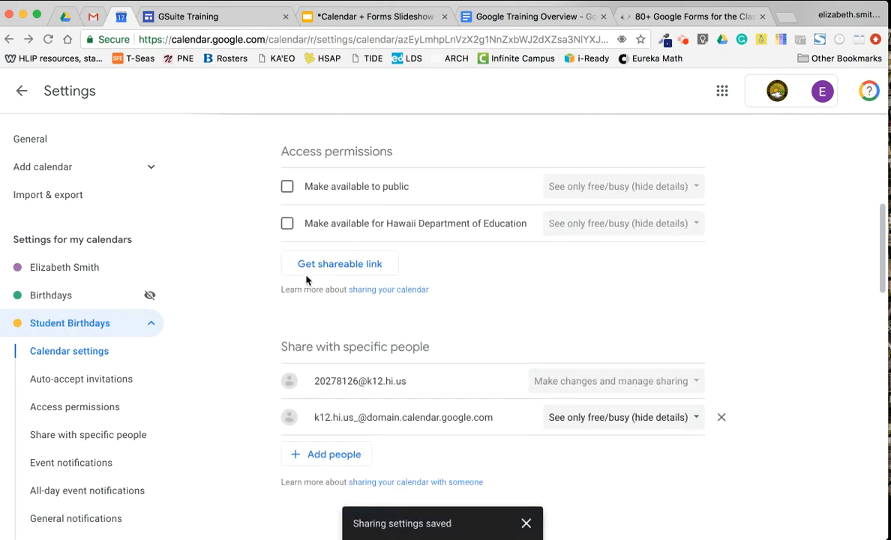
scroll(306, 280, down, 1)
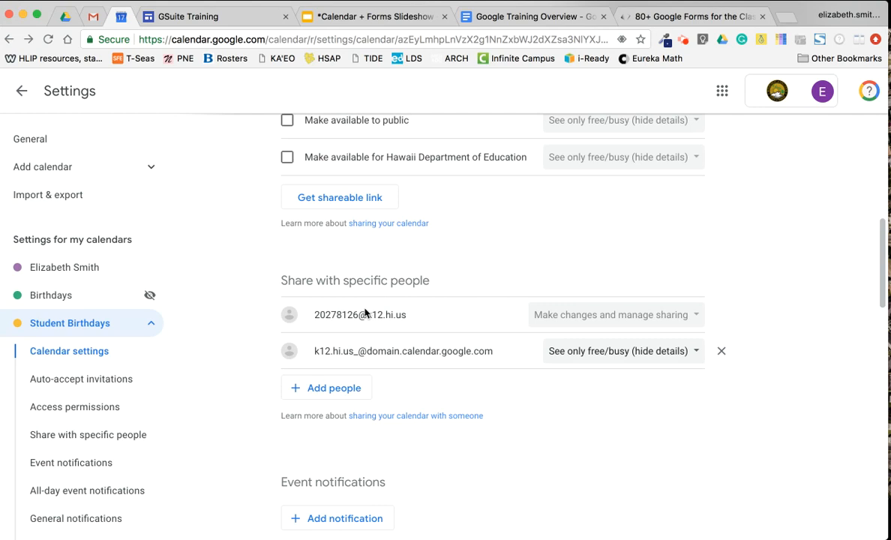
Add a colleague under Share with specific people with 'Make changes and manage sharing' permission
scroll(335, 254, up, 1)
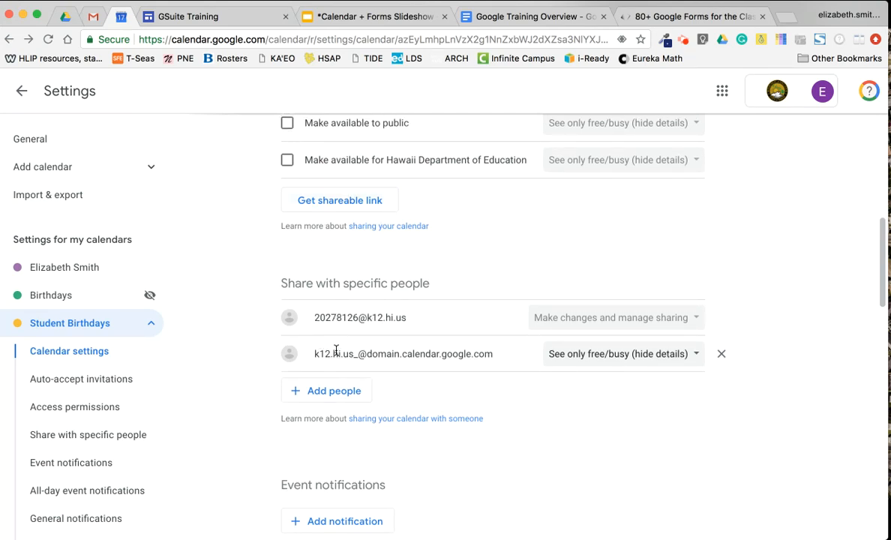
click(319, 396)
text(megan)
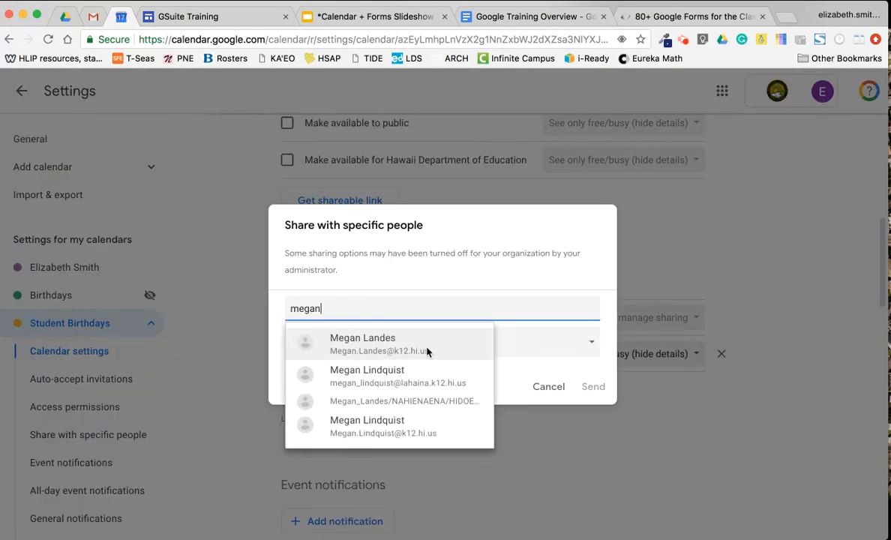
click(427, 351)
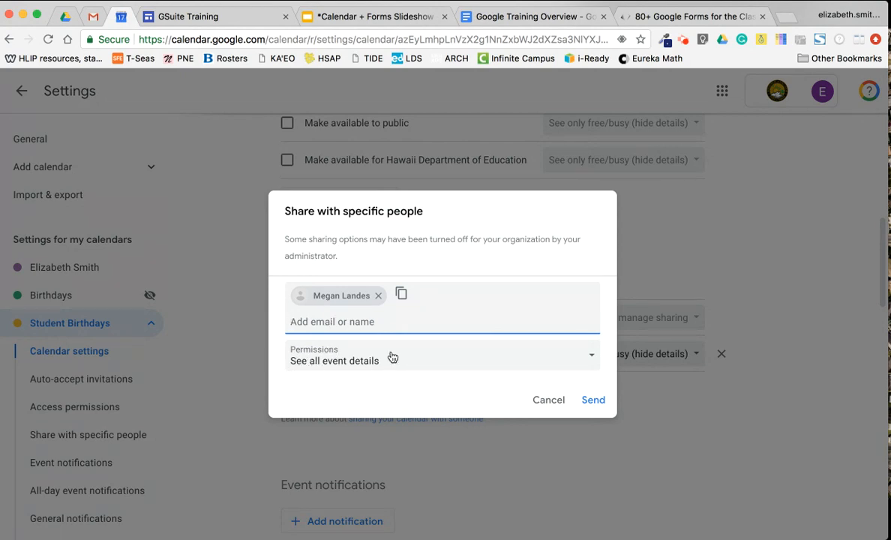
click(391, 357)
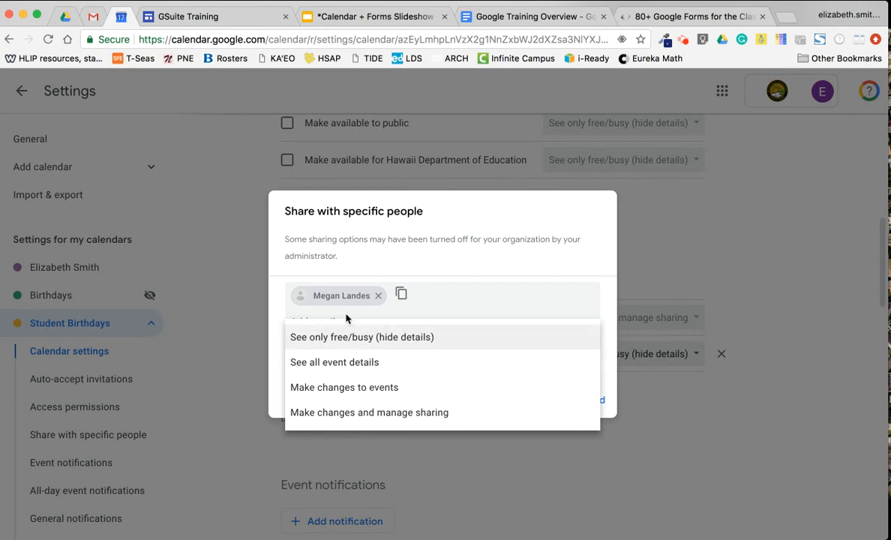
click(333, 425)
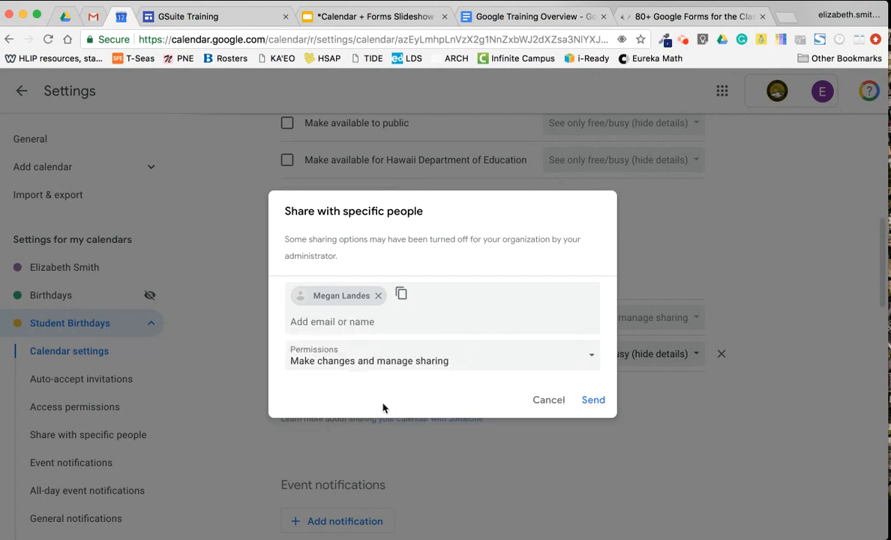
Remove that person and cancel the sharing dialog without sending
click(378, 298)
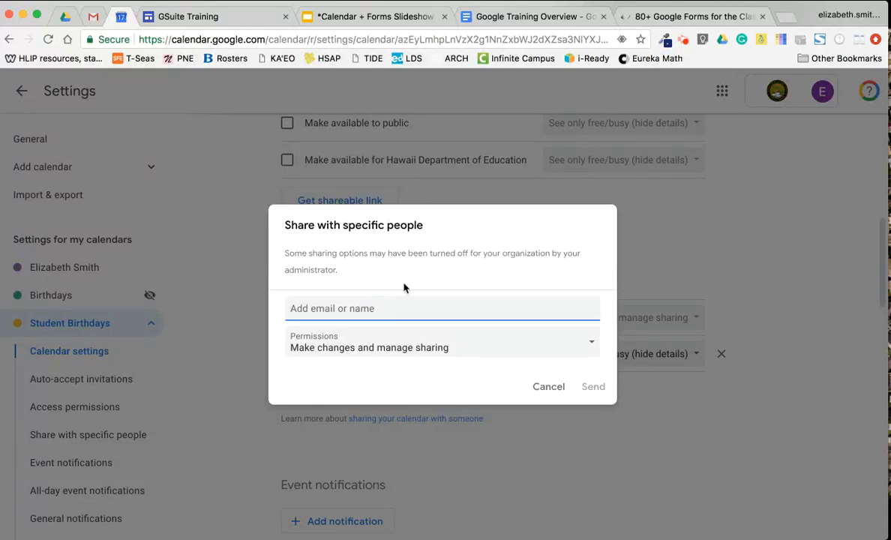
click(546, 388)
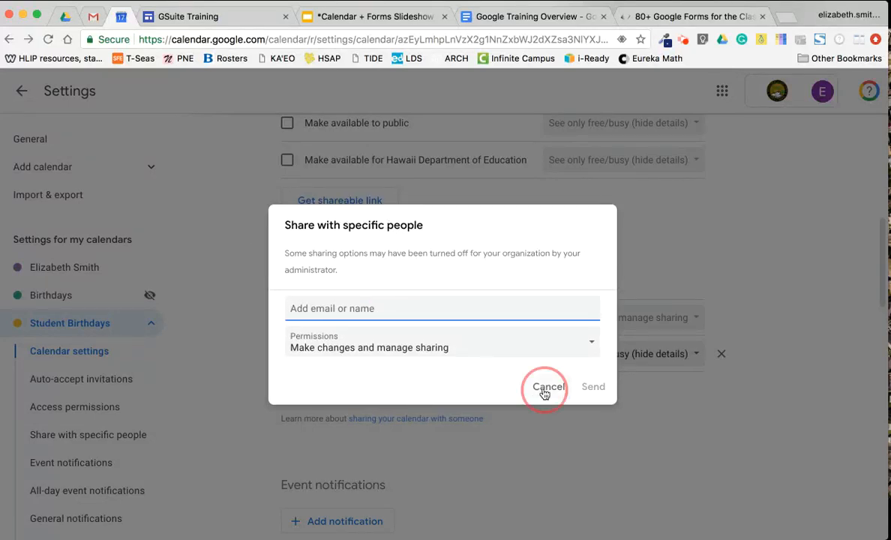
scroll(353, 356, down, 3)
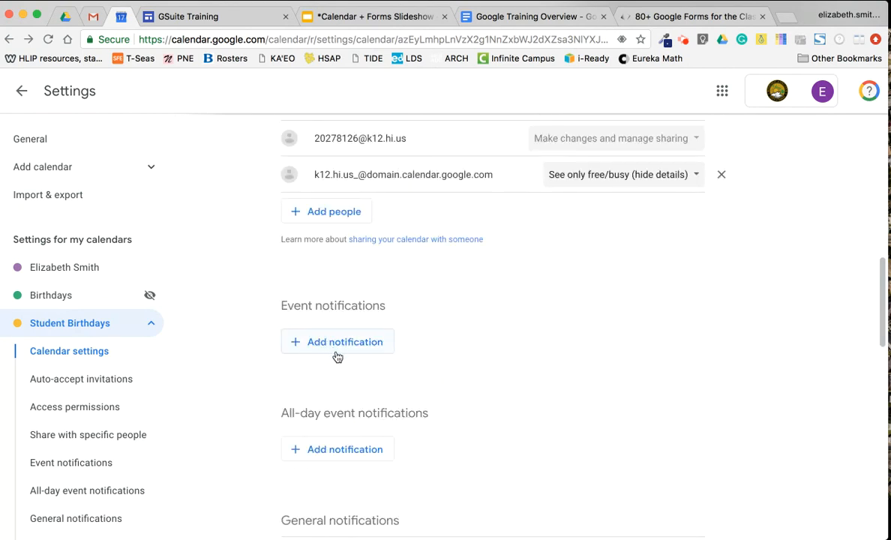
click(344, 354)
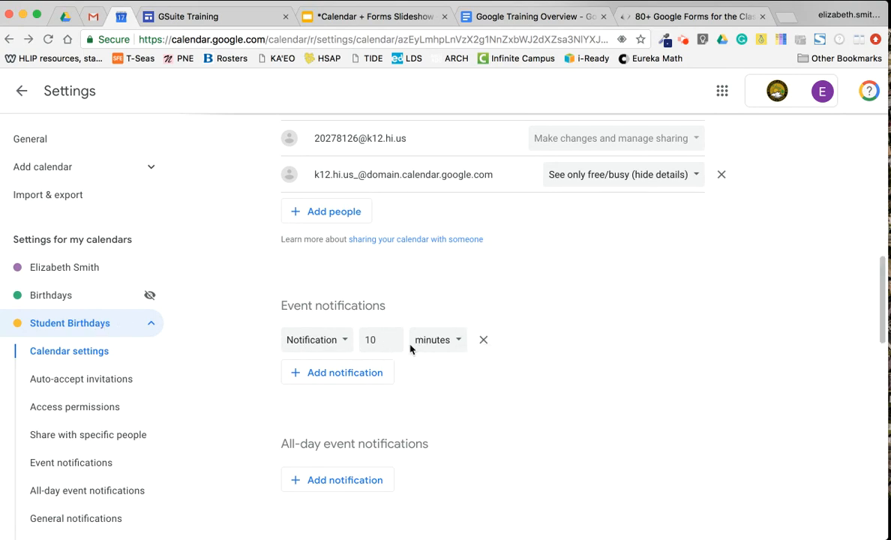
click(294, 339)
click(308, 319)
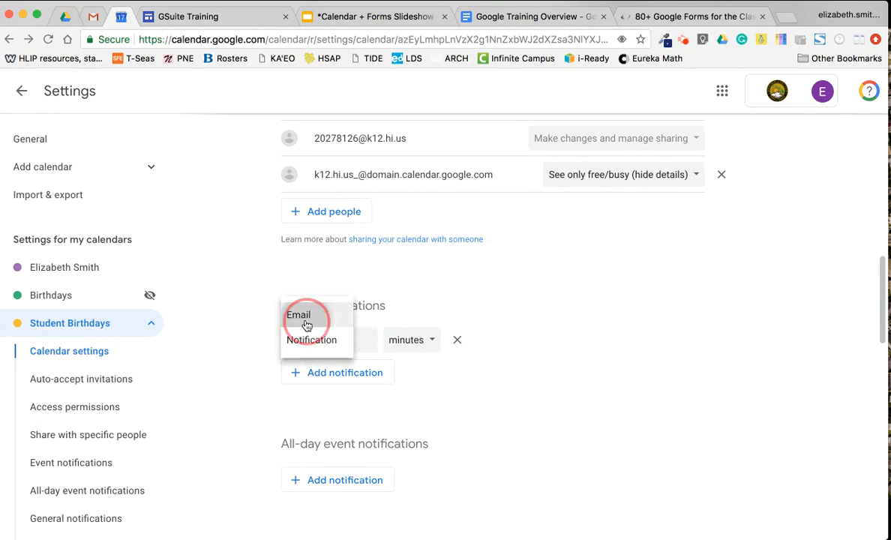
click(455, 342)
scroll(413, 330, down, 3)
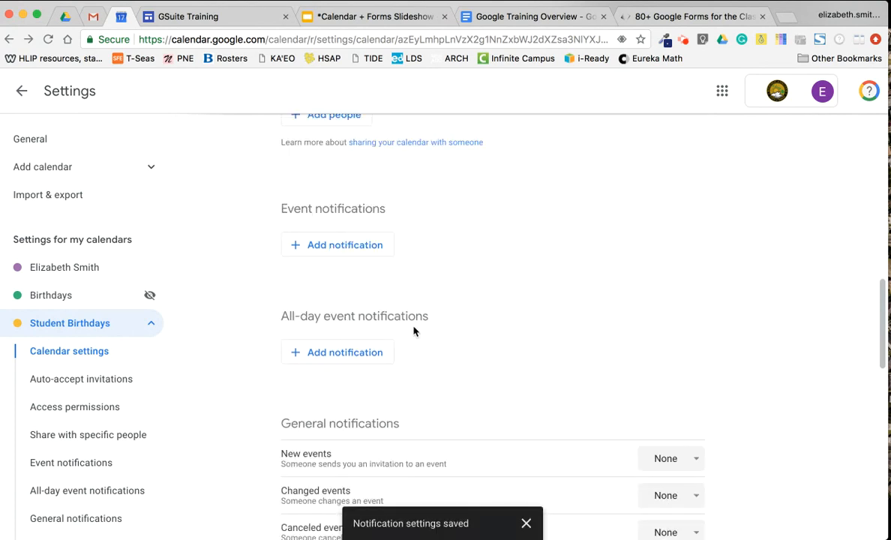
click(354, 307)
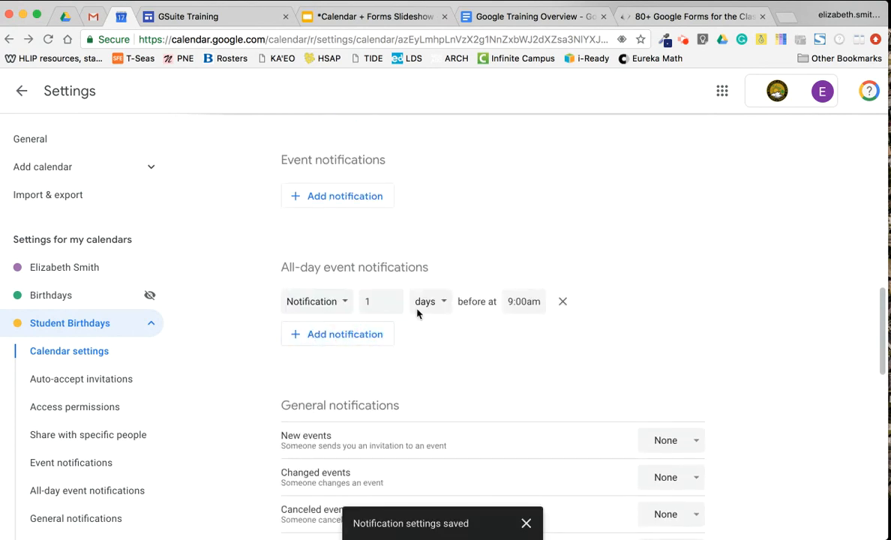
click(563, 302)
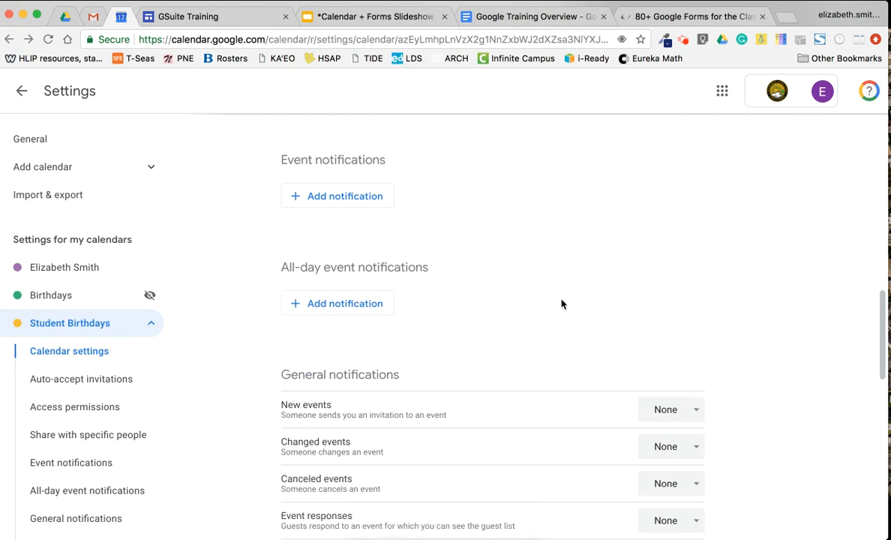
scroll(533, 300, down, 5)
scroll(465, 225, up, 1)
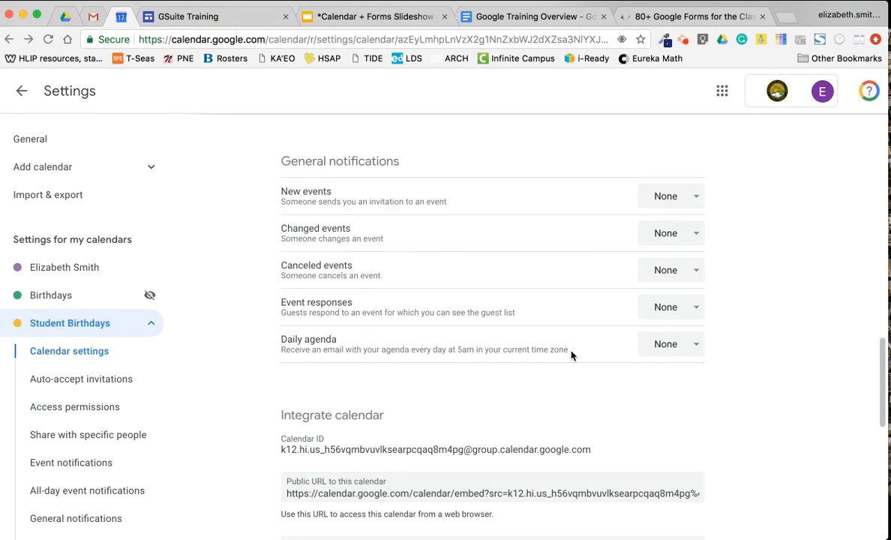
click(647, 344)
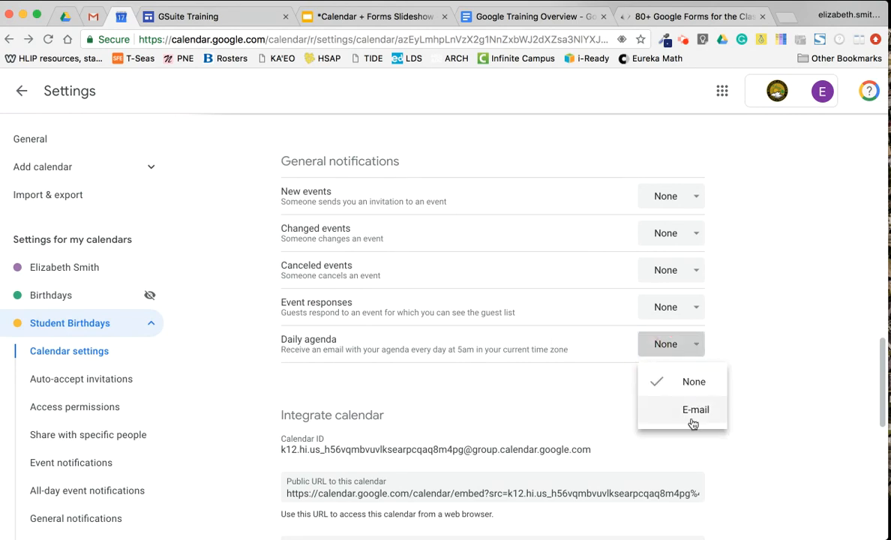
click(561, 389)
scroll(562, 384, down, 3)
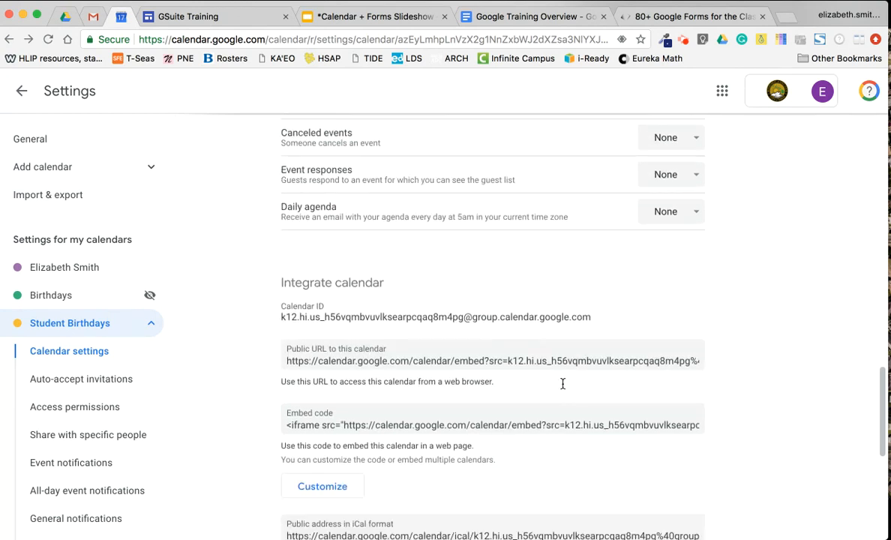
scroll(563, 383, down, 2)
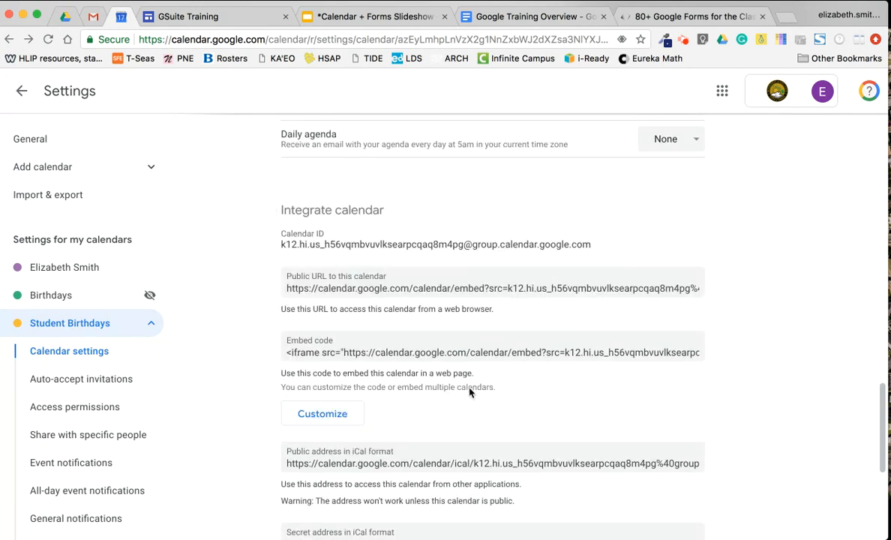
scroll(311, 330, down, 4)
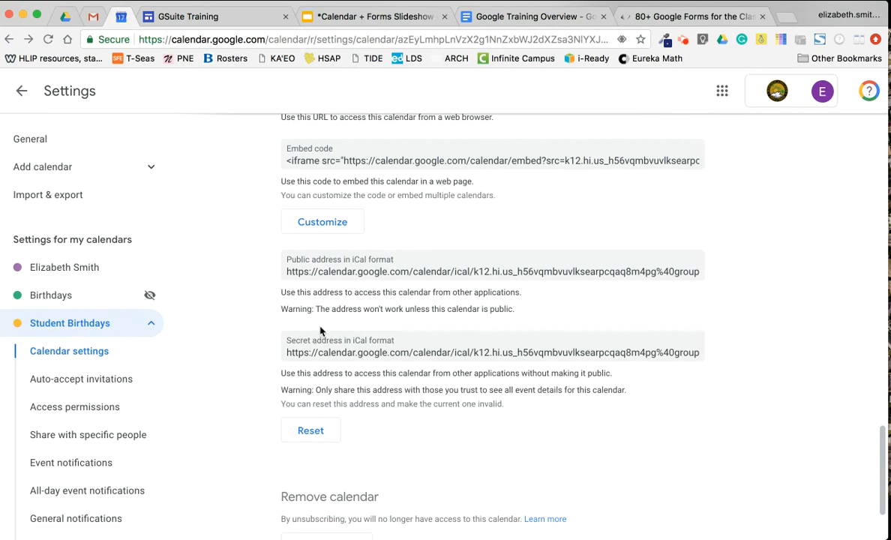
scroll(320, 331, down, 2)
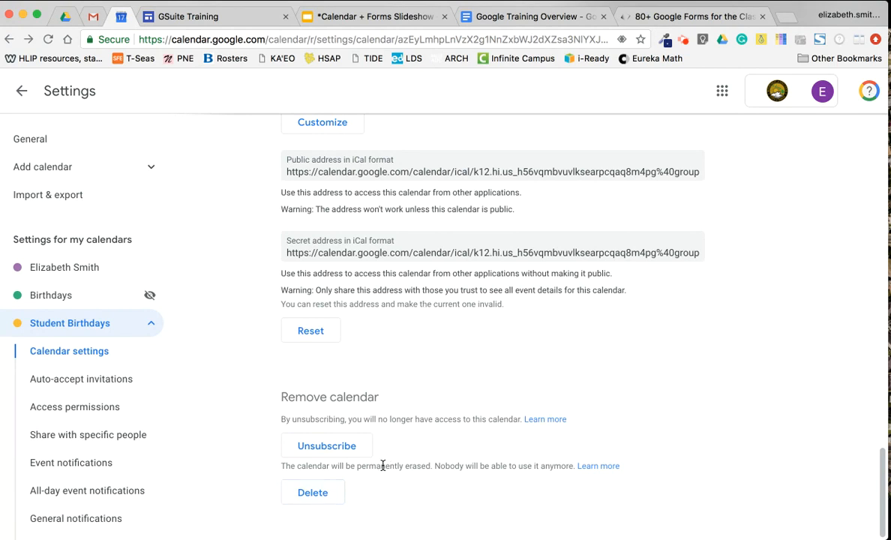
scroll(341, 322, up, 10)
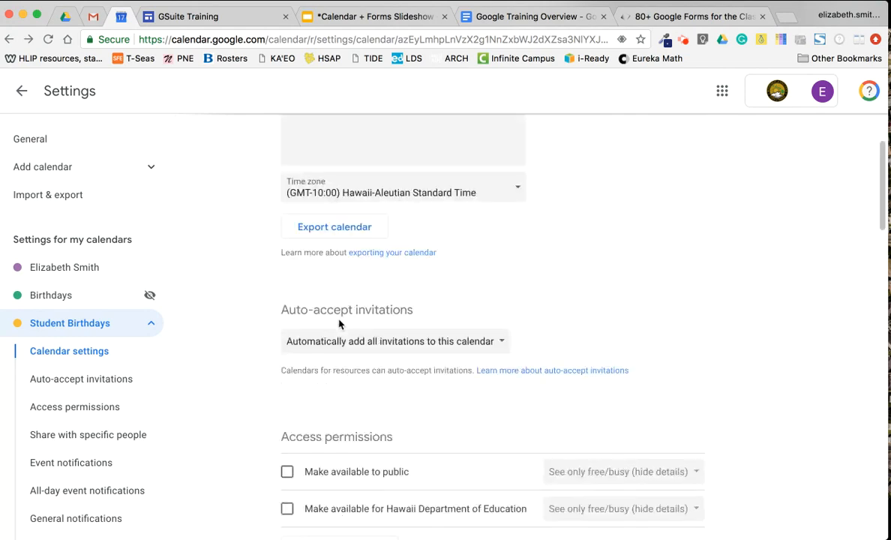
Start a new September 18 event on the Student Birthdays calendar
click(22, 92)
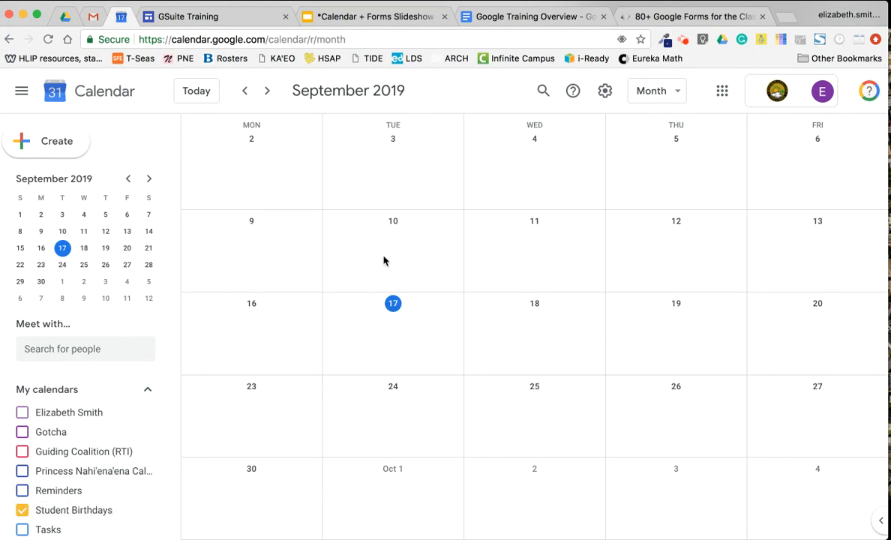
click(531, 338)
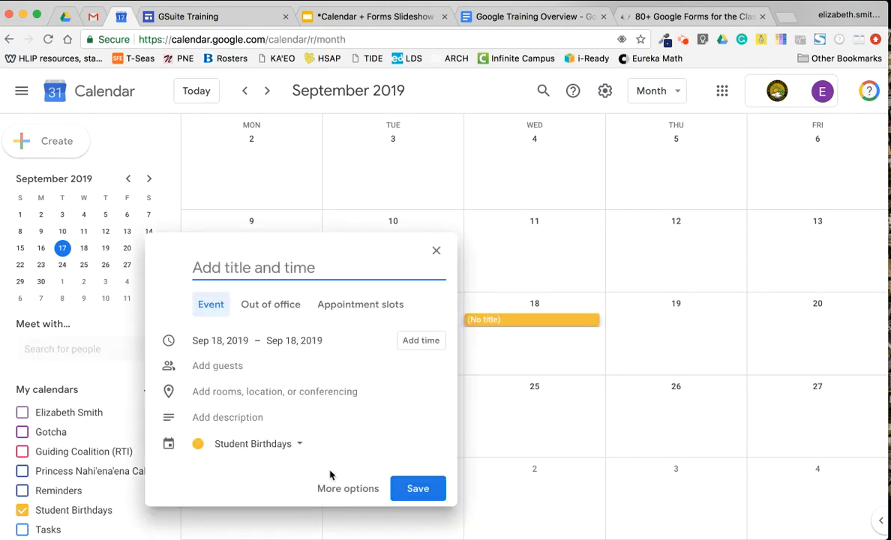
click(298, 444)
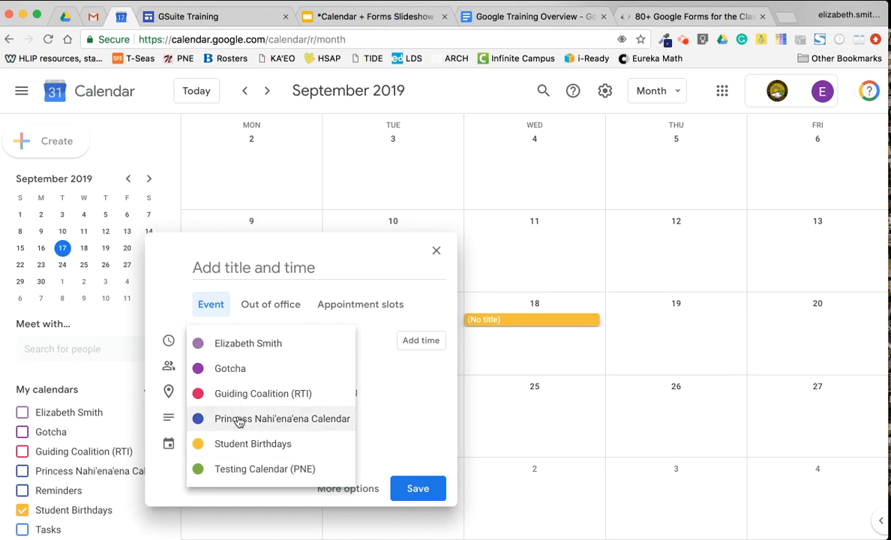
click(243, 445)
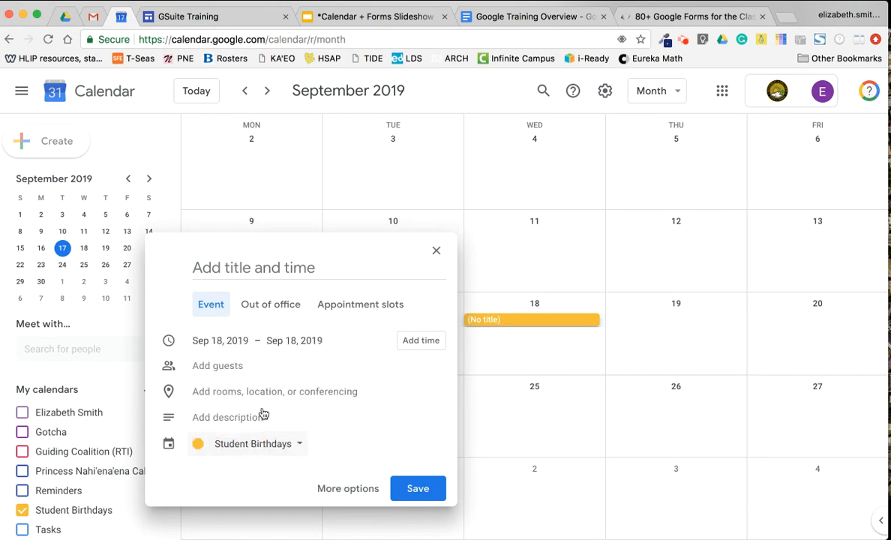
Title the event with the student's name followed by 'B-Day'
click(239, 268)
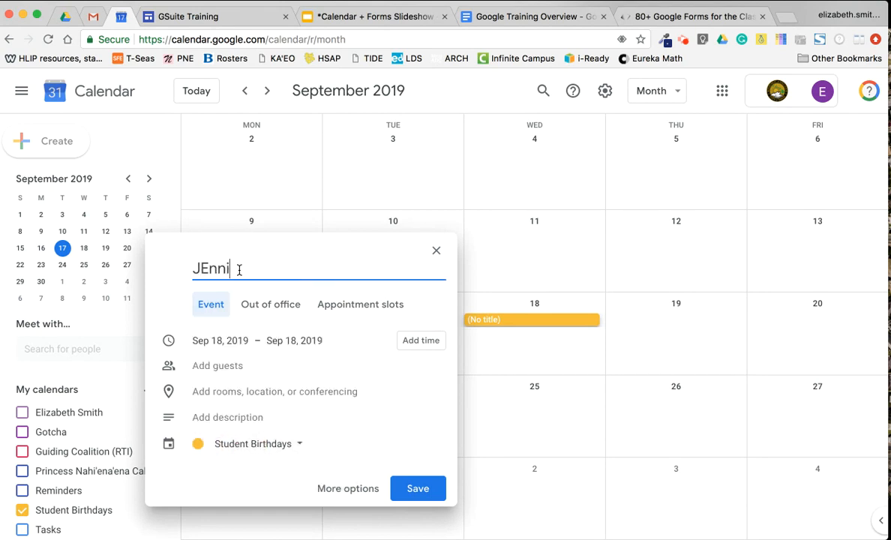
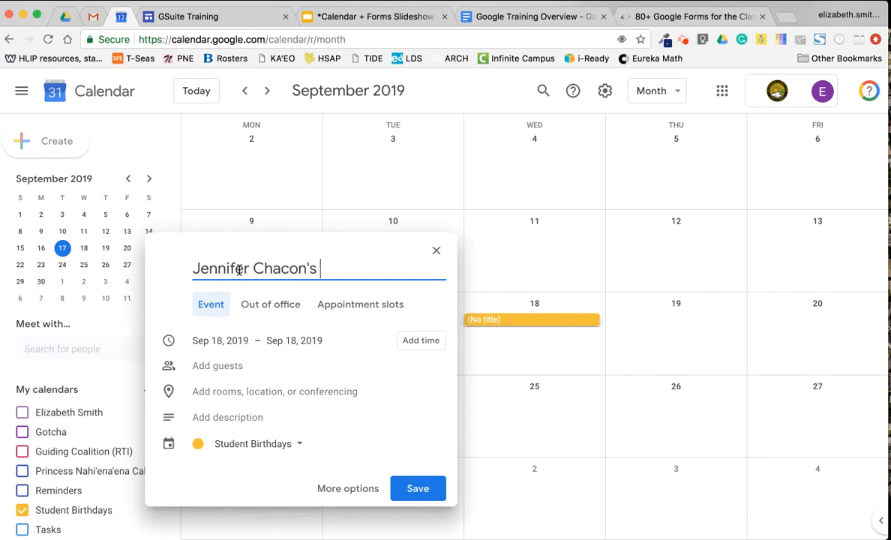
text(Bi)
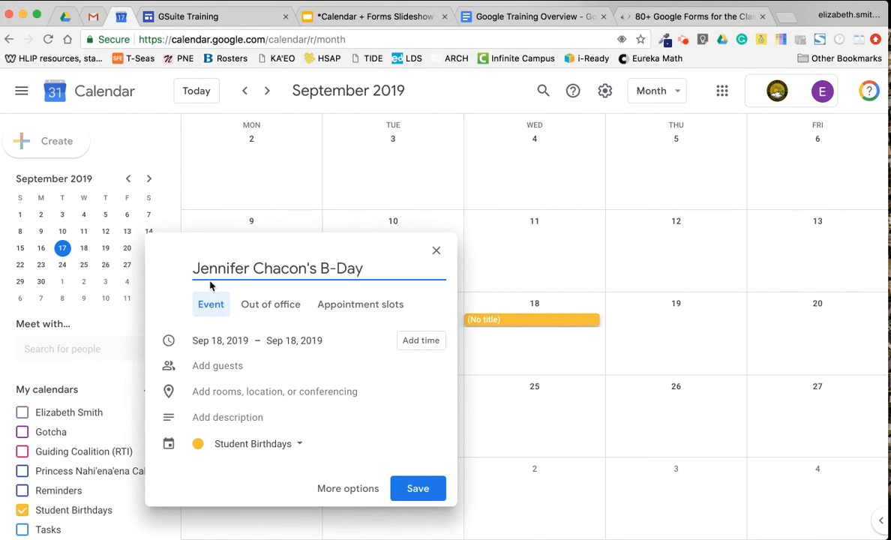
click(347, 493)
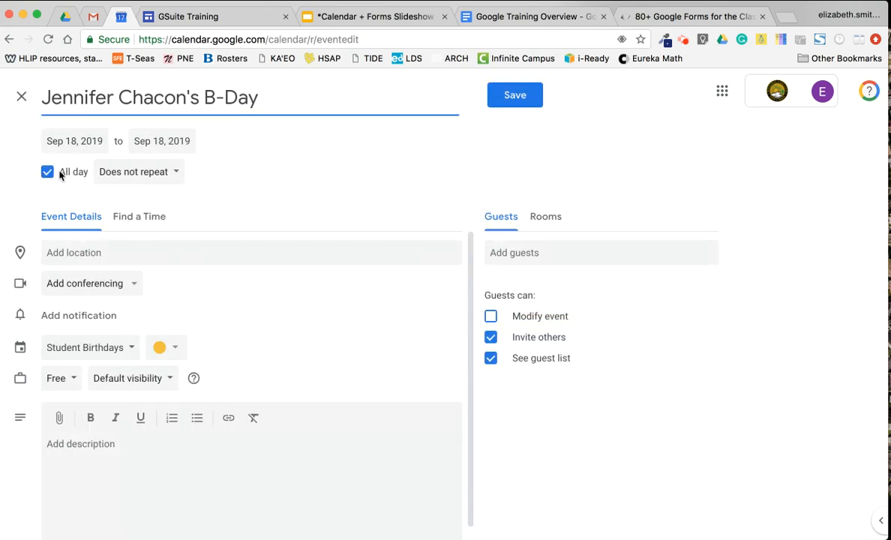
Set the birthday event to last all day
click(48, 171)
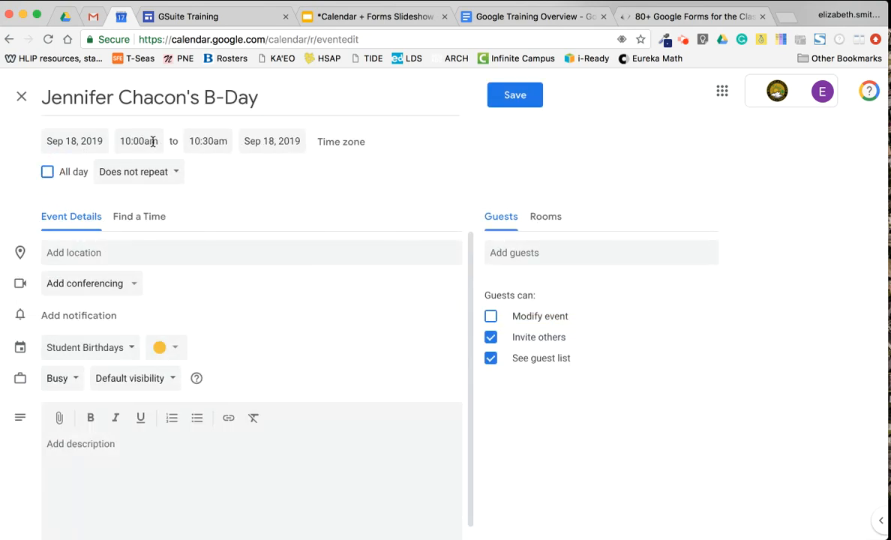
click(48, 173)
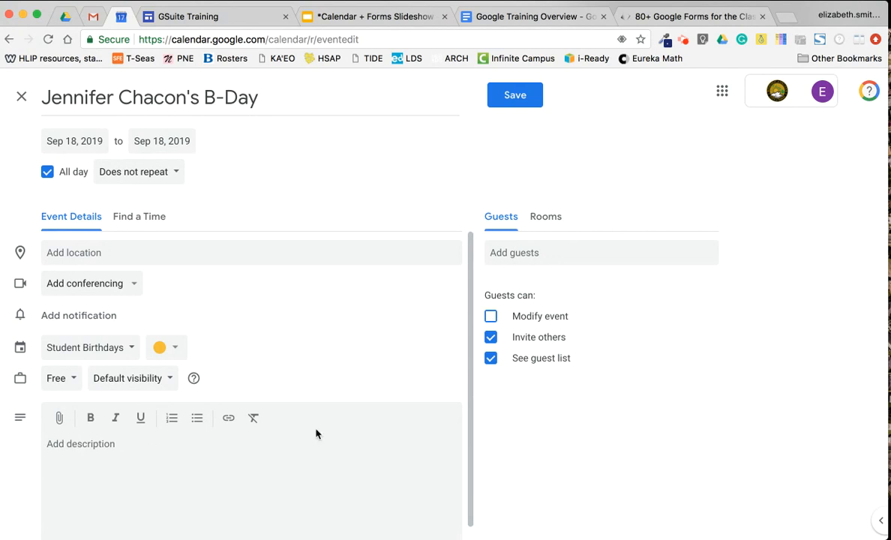
click(515, 96)
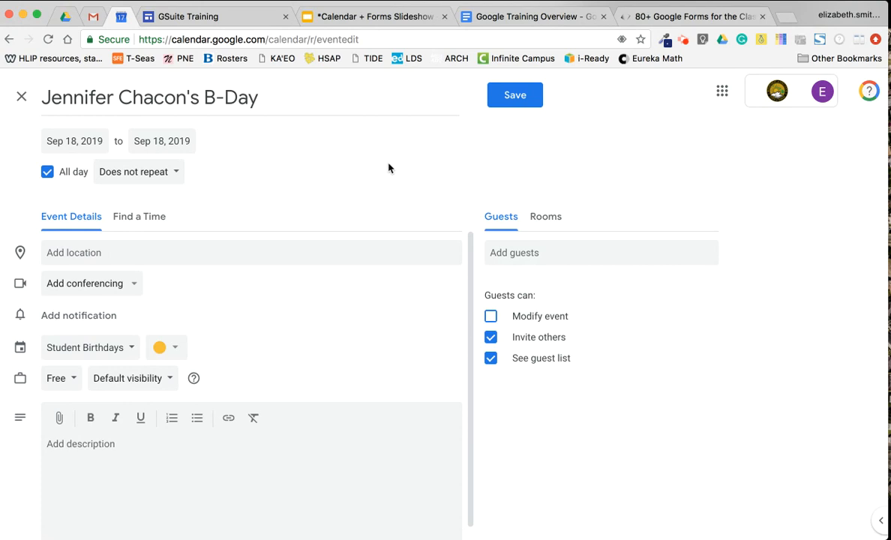
Invite a suggested contact as guest, save the event, and send the invitation
click(530, 251)
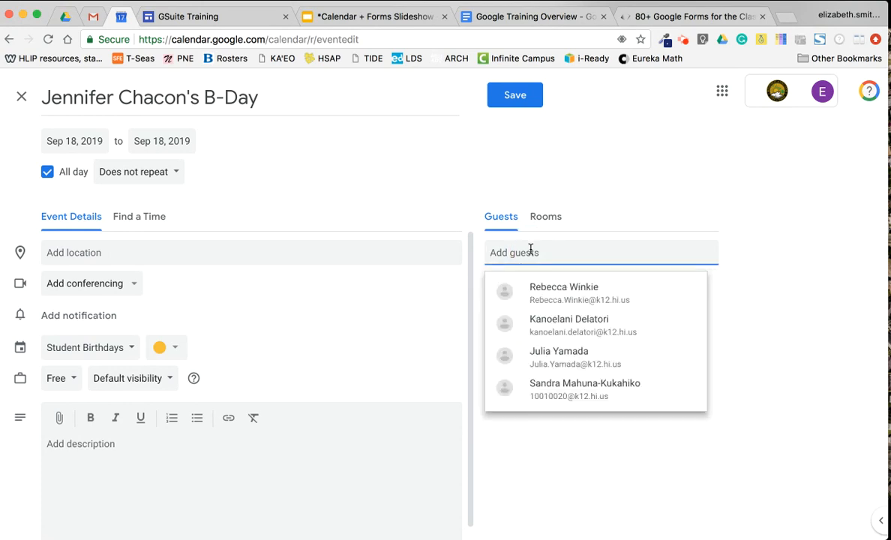
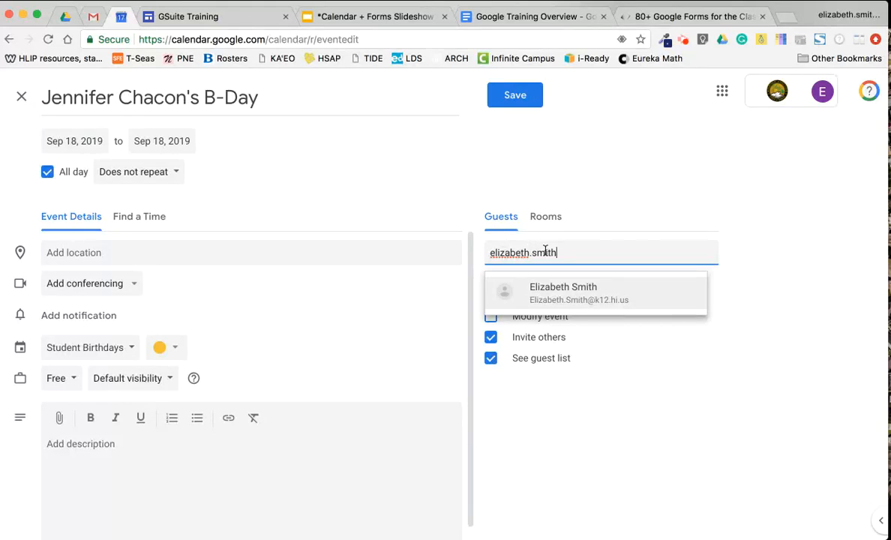
click(561, 293)
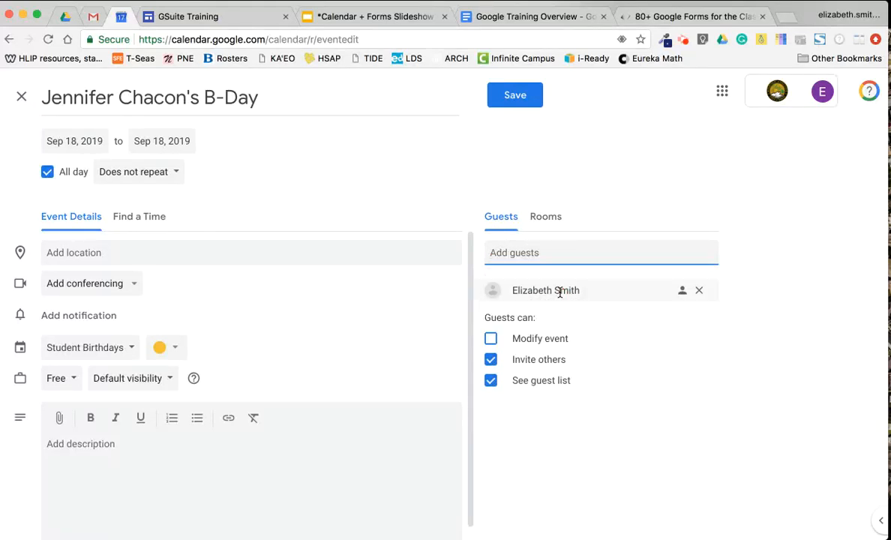
click(522, 106)
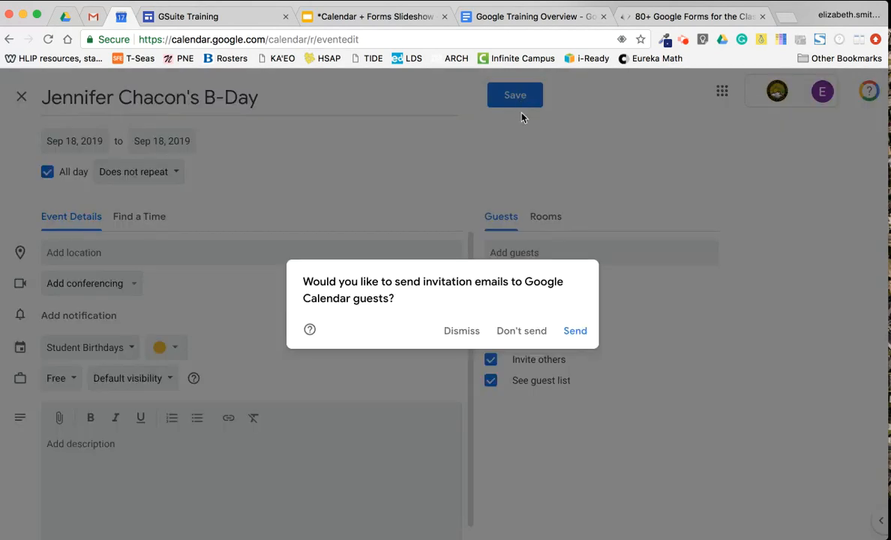
click(575, 333)
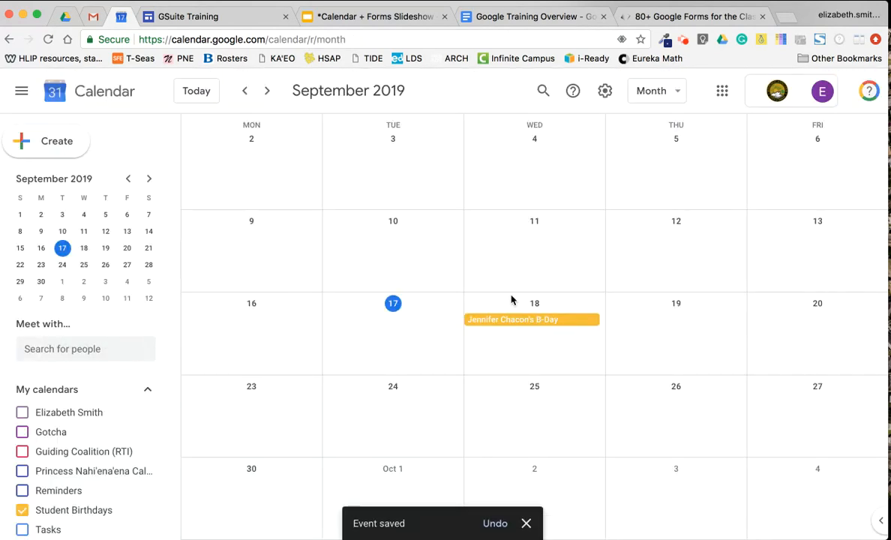
click(149, 509)
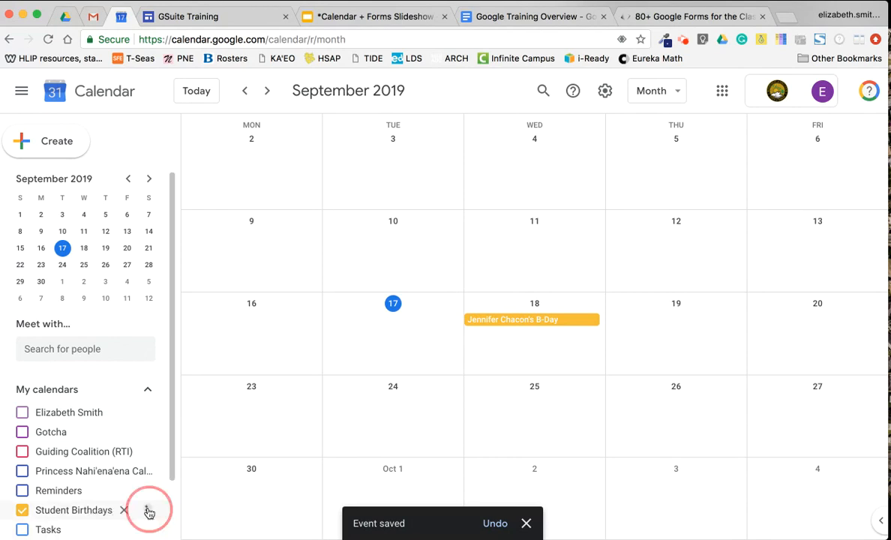
click(194, 429)
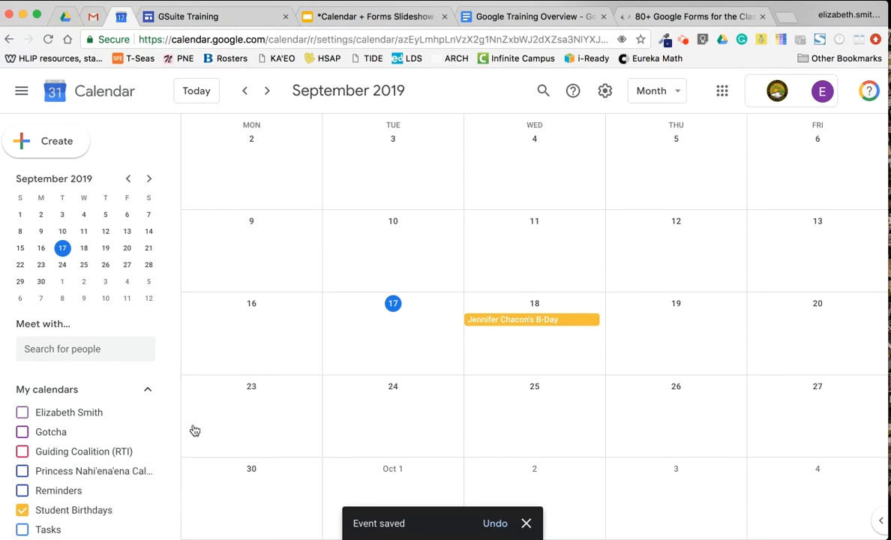
scroll(309, 375, down, 5)
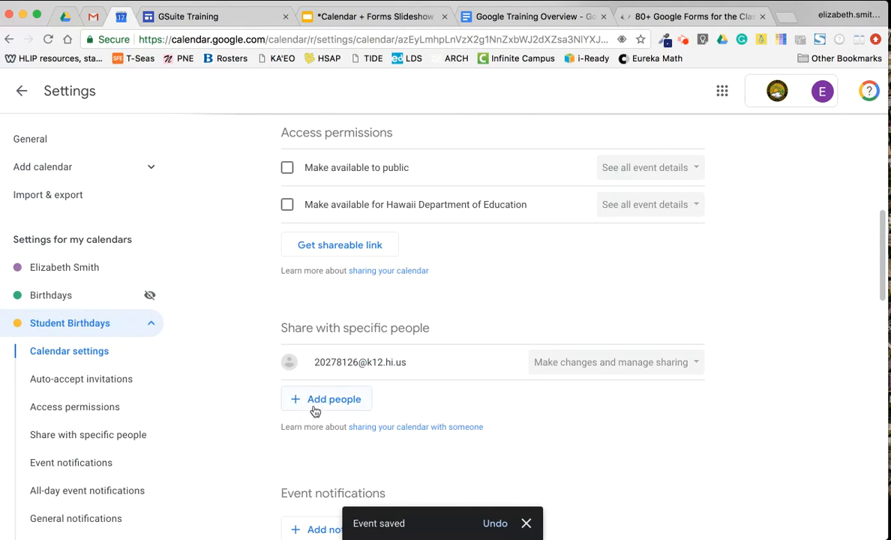
click(332, 399)
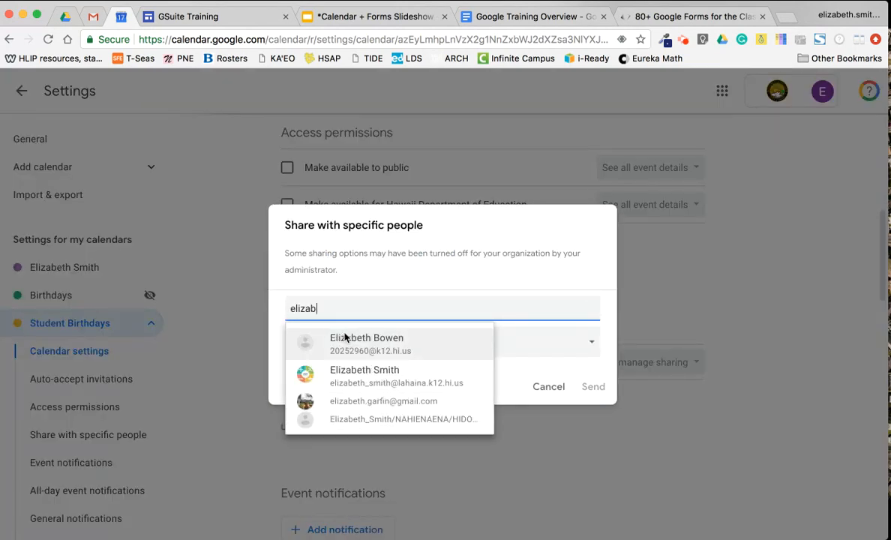
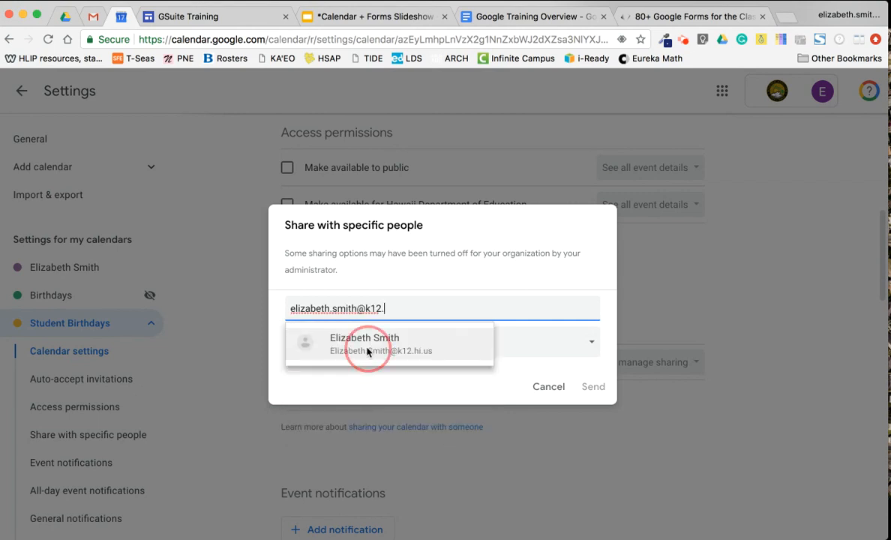
click(359, 342)
click(597, 406)
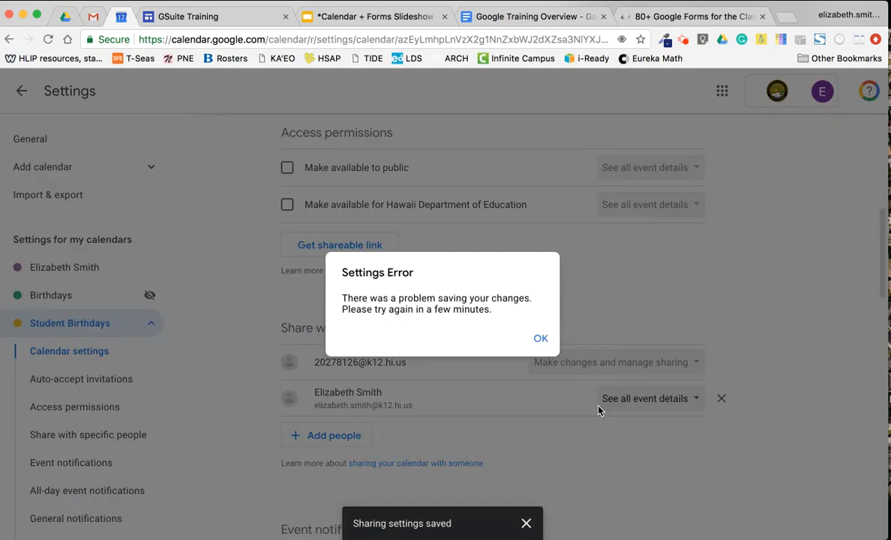
click(538, 338)
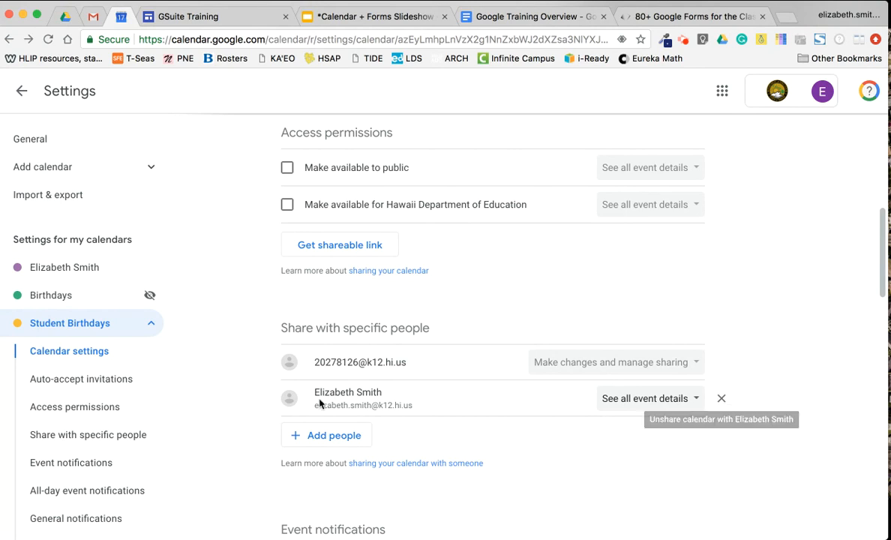
click(723, 400)
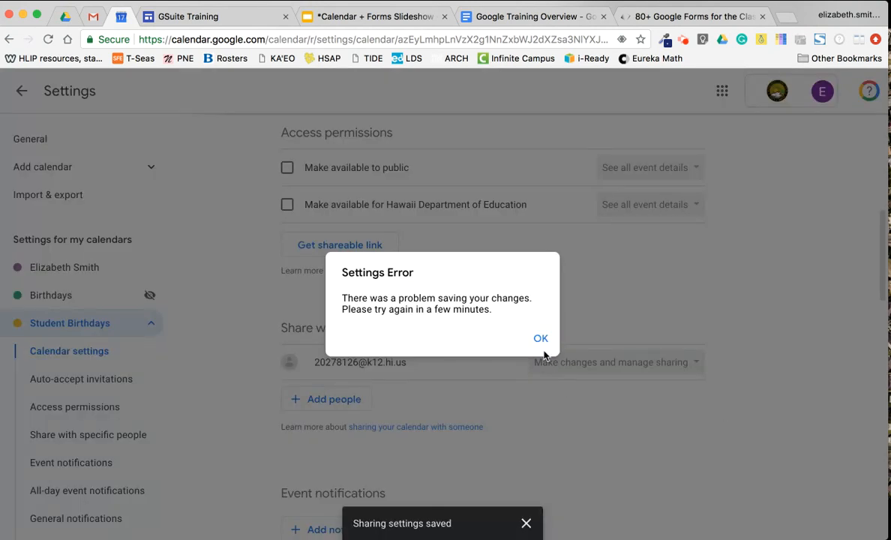
click(537, 338)
click(17, 92)
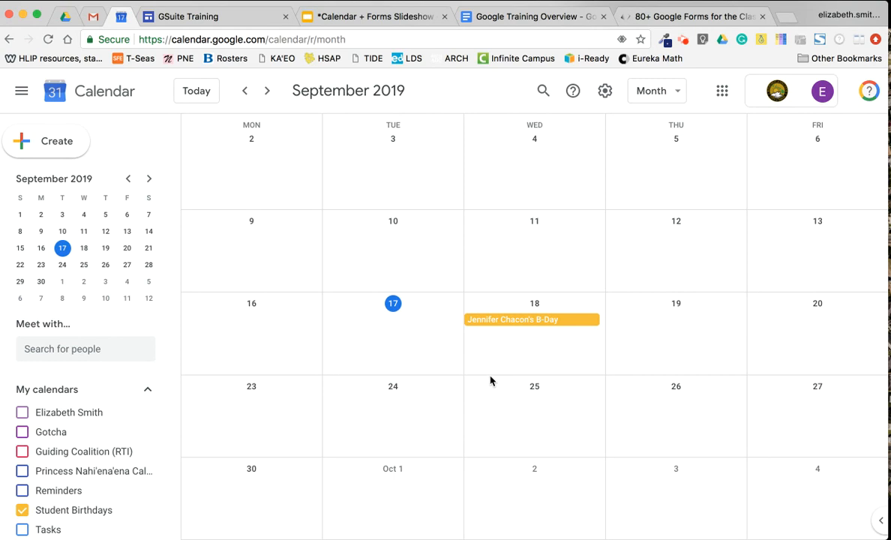
key(super+shift+4)
Screenshot the Sep 9–18 weeks and drop the image into a new Gmail message
drag(322, 207, 609, 383)
click(93, 17)
click(85, 150)
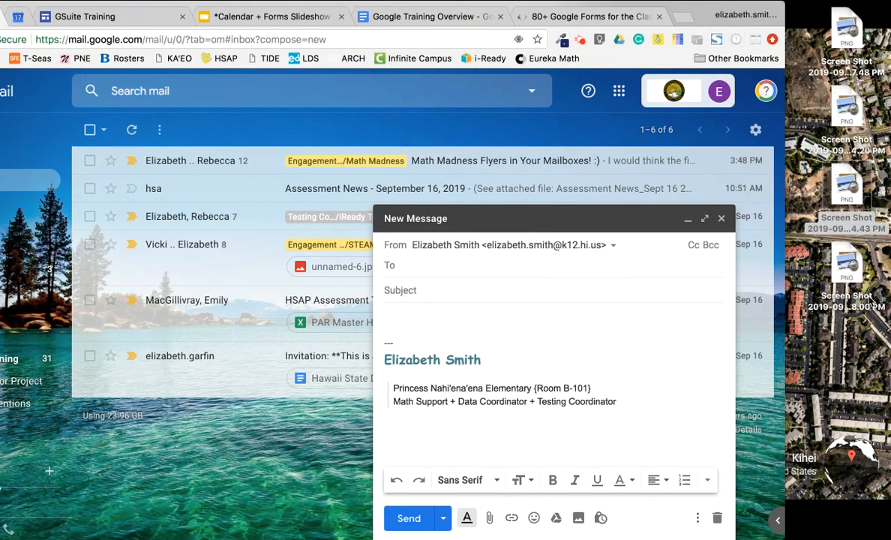
drag(852, 266, 528, 338)
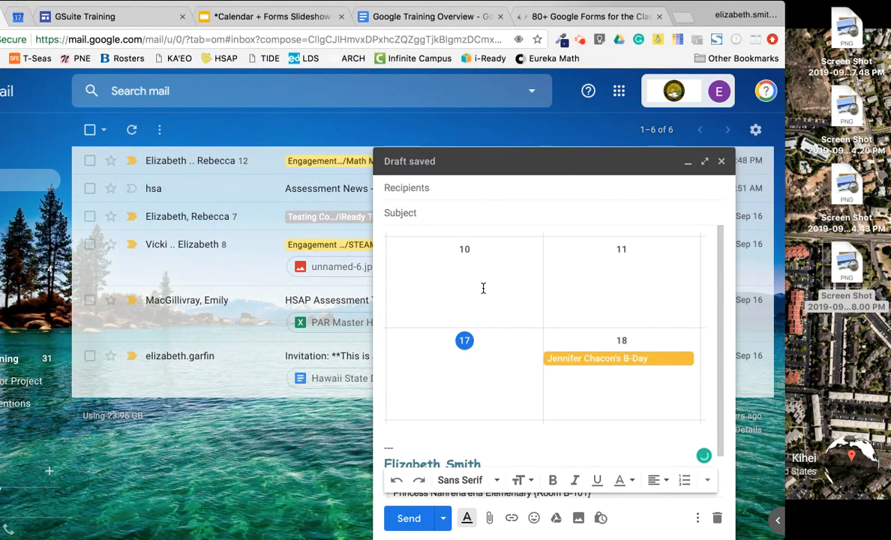
Enter the subject 'New Calendar Event' and address the draft to a suggested contact
click(423, 211)
text(New Calendar Event)
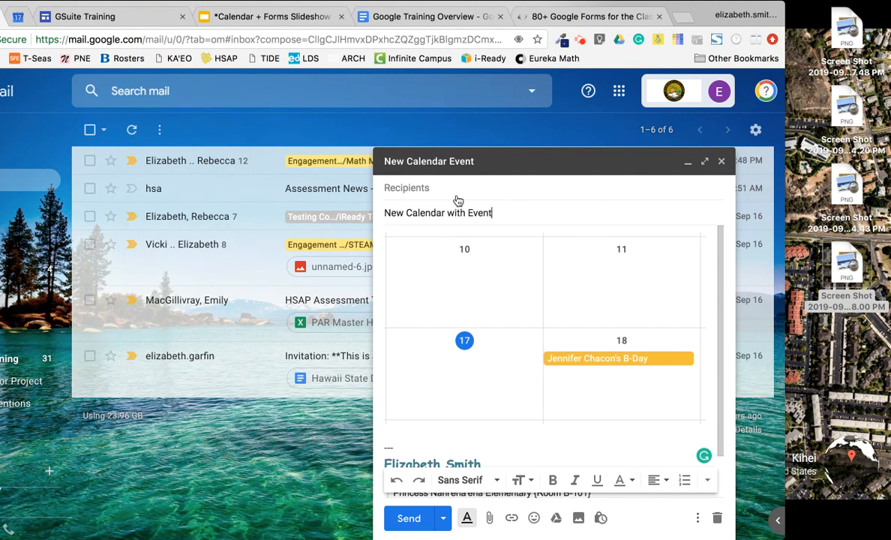
key(shift+Tab)
text(e)
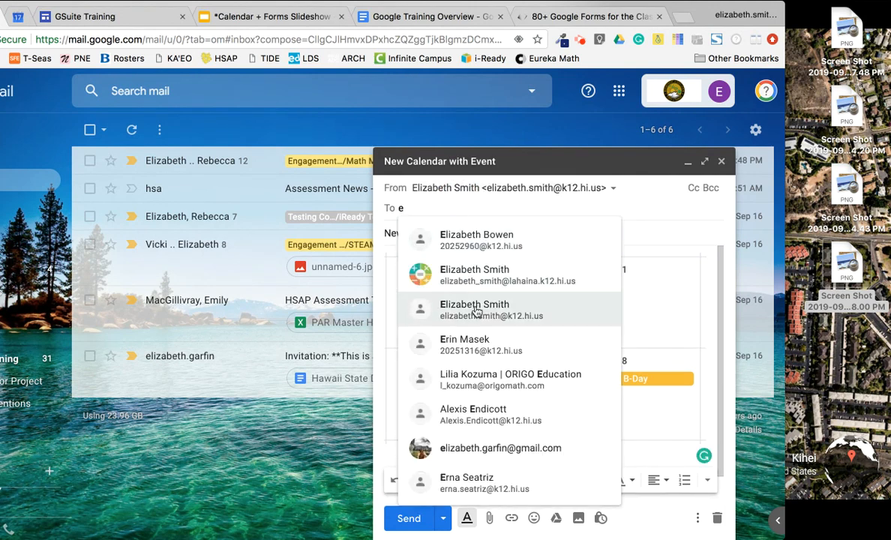
click(450, 309)
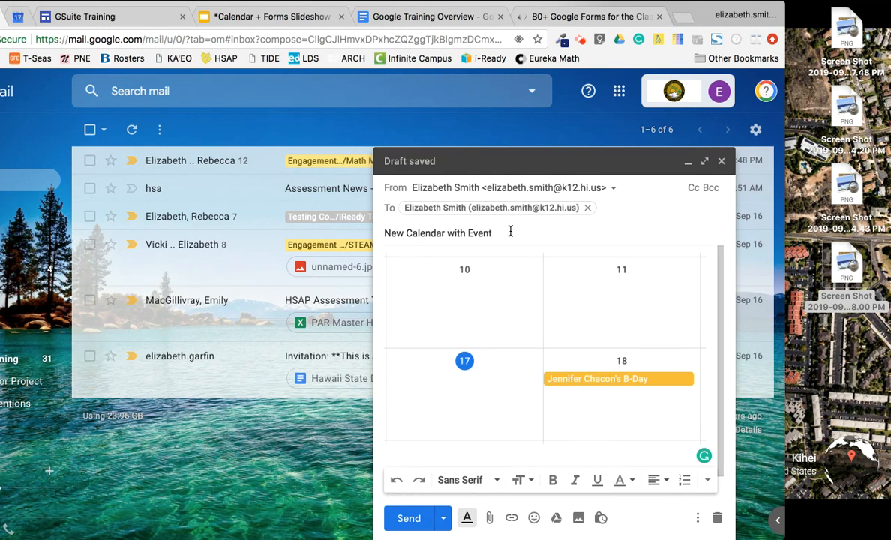